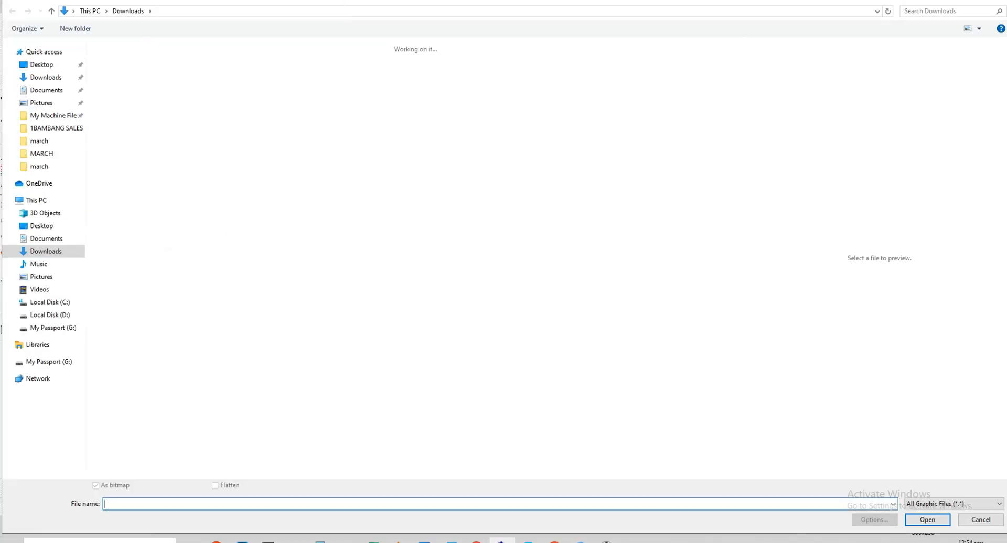
Insert the Adventist Medical Center Manila logo image from the Downloads folder and set its width to 3 in
left_click(161, 152)
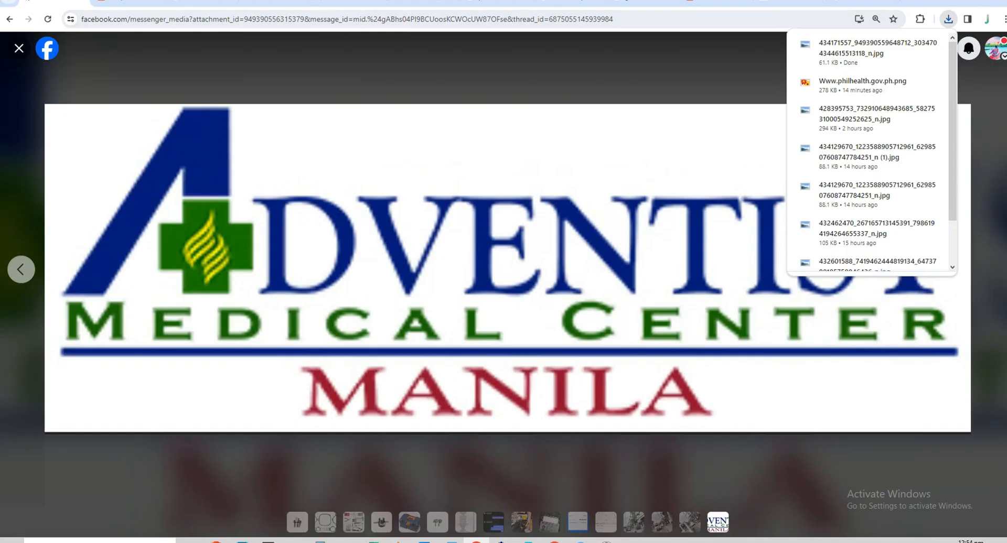
left_click(18, 48)
left_click(18, 48)
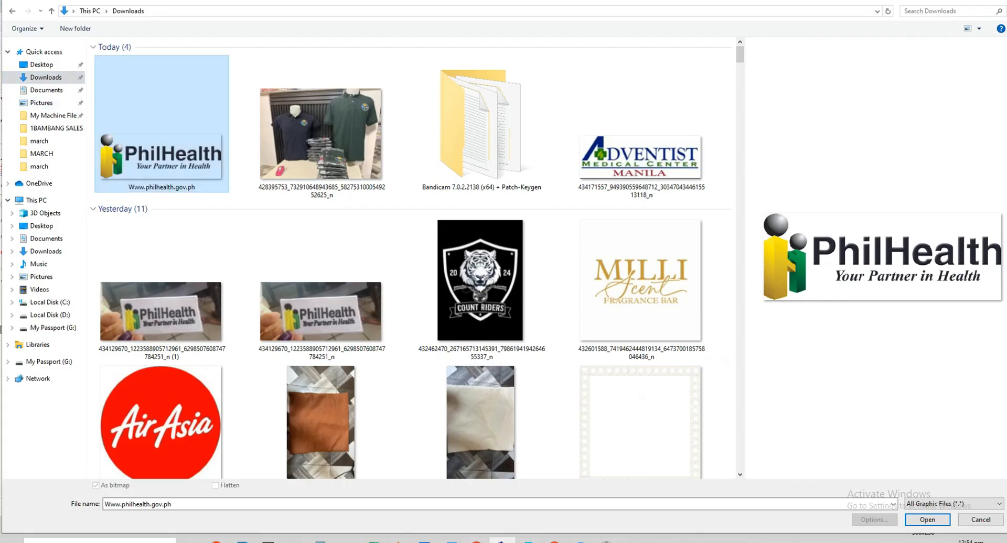
double_click(162, 141)
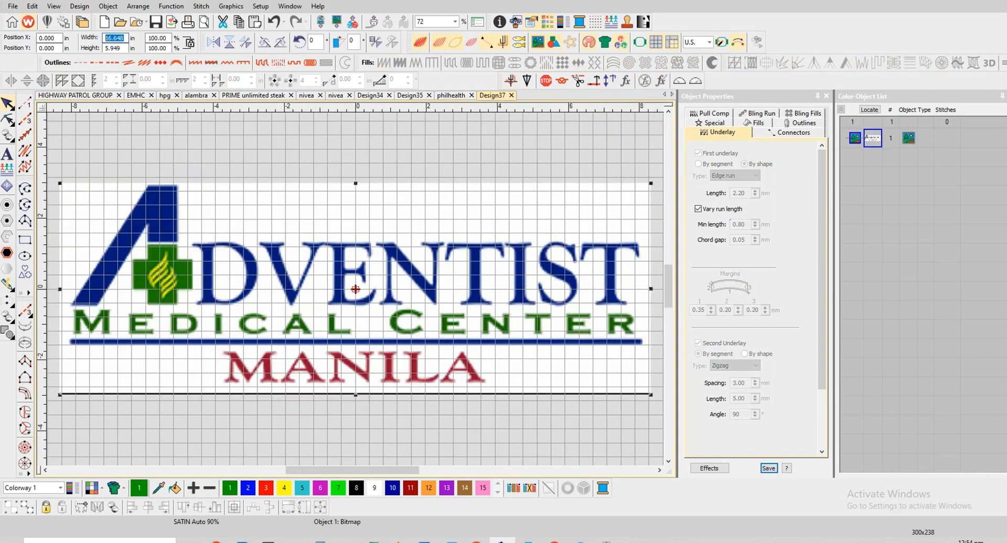
type("3")
key("Return")
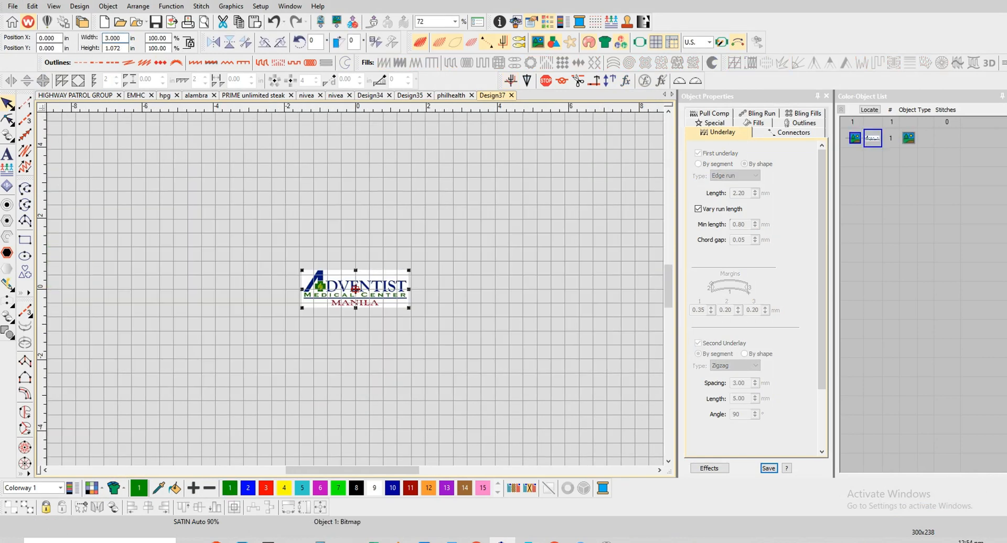
scroll(353, 289, "up", 9)
scroll(546, 339, "down", 2)
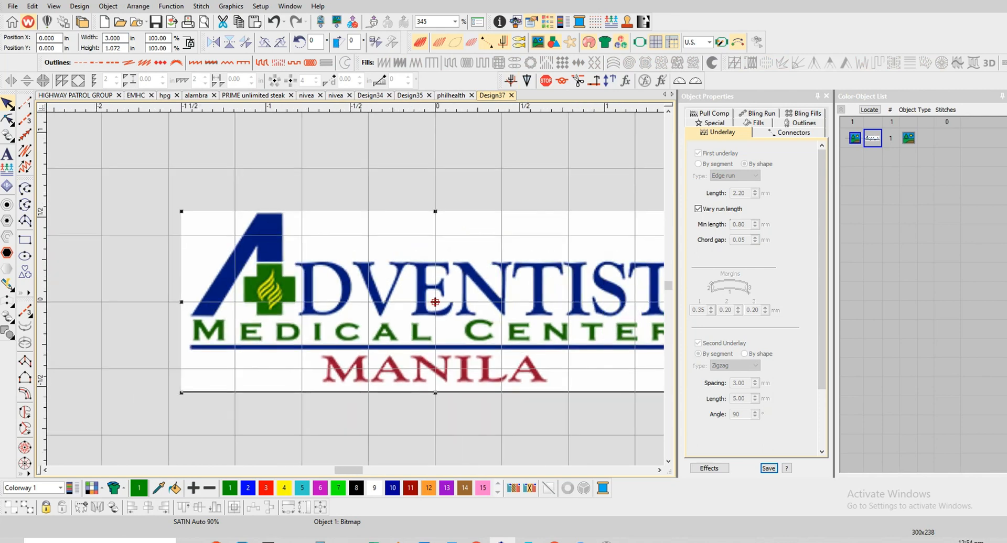
scroll(317, 313, "up", 2)
scroll(502, 295, "down", 2)
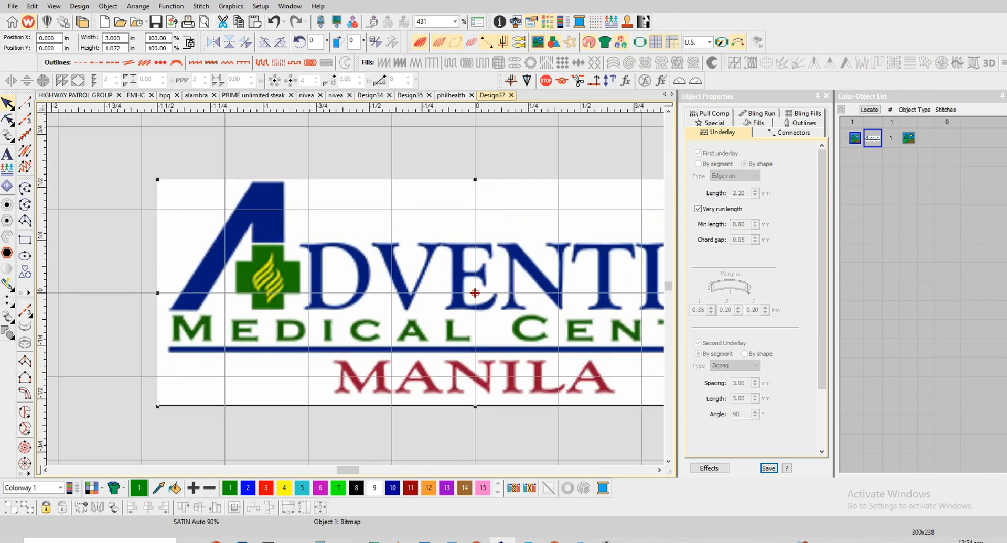
scroll(474, 293, "down", 2)
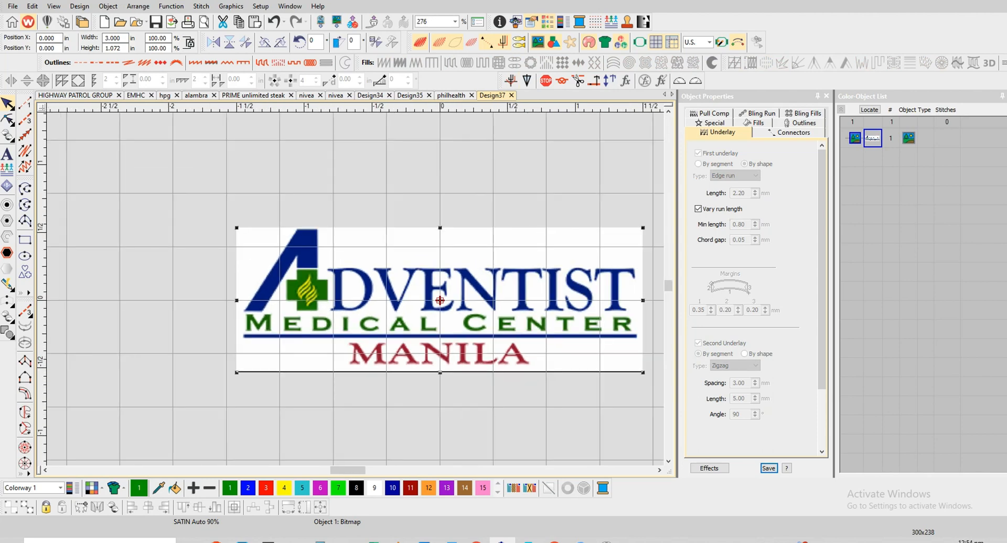
scroll(440, 295, "up", 3)
scroll(440, 295, "down", 4)
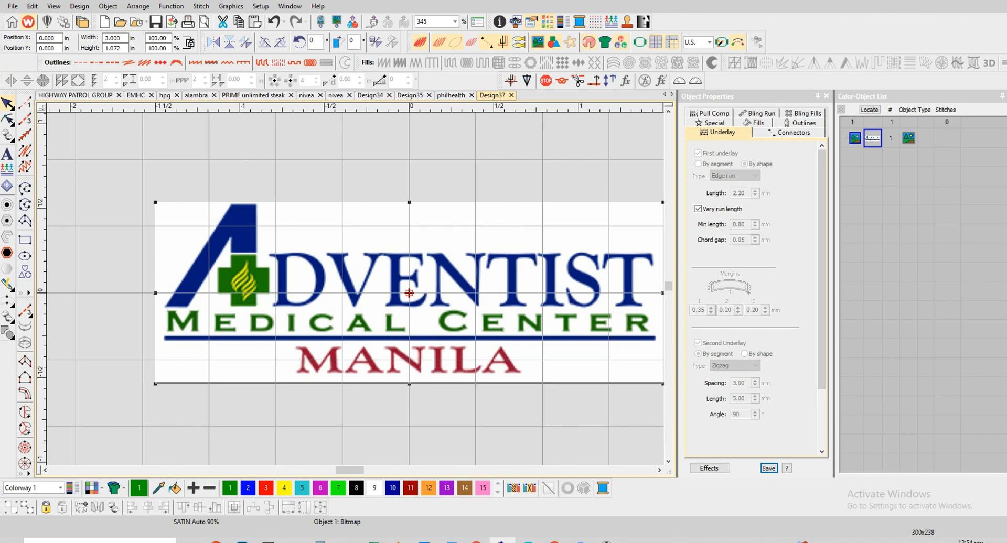
Digitize the slanted stroke of the large A as a Satin Raised column, about 0.135 in wide at its foot
scroll(409, 294, "up", 3)
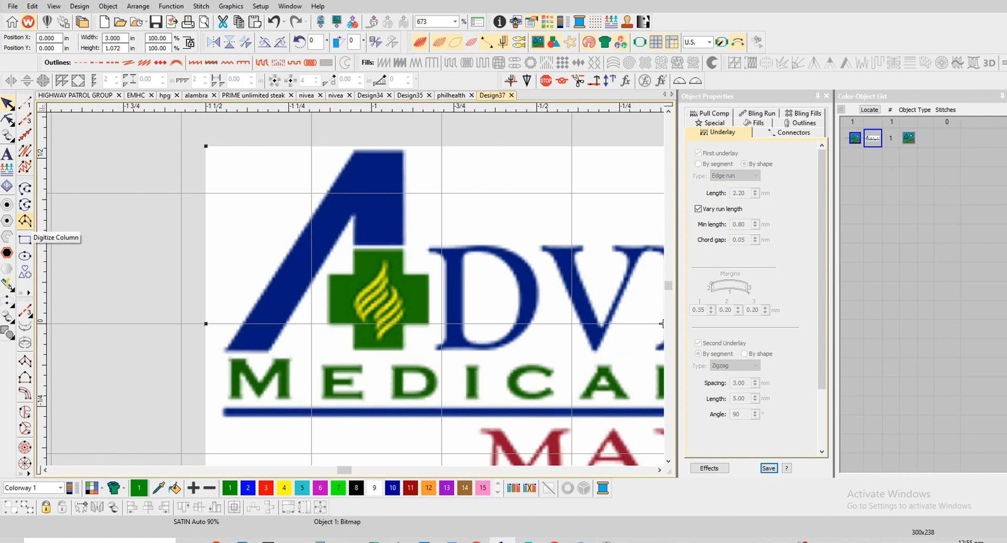
left_click(25, 240)
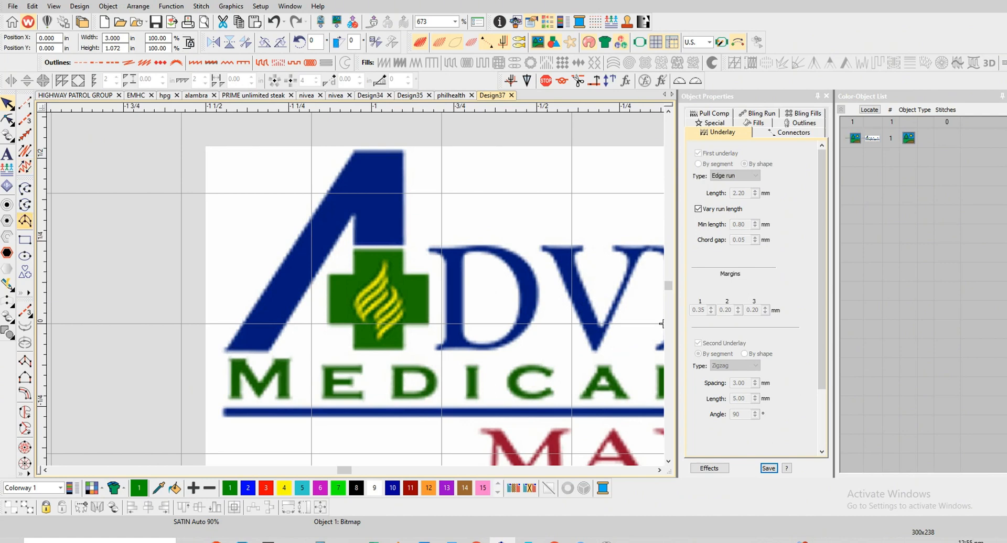
left_click(269, 352)
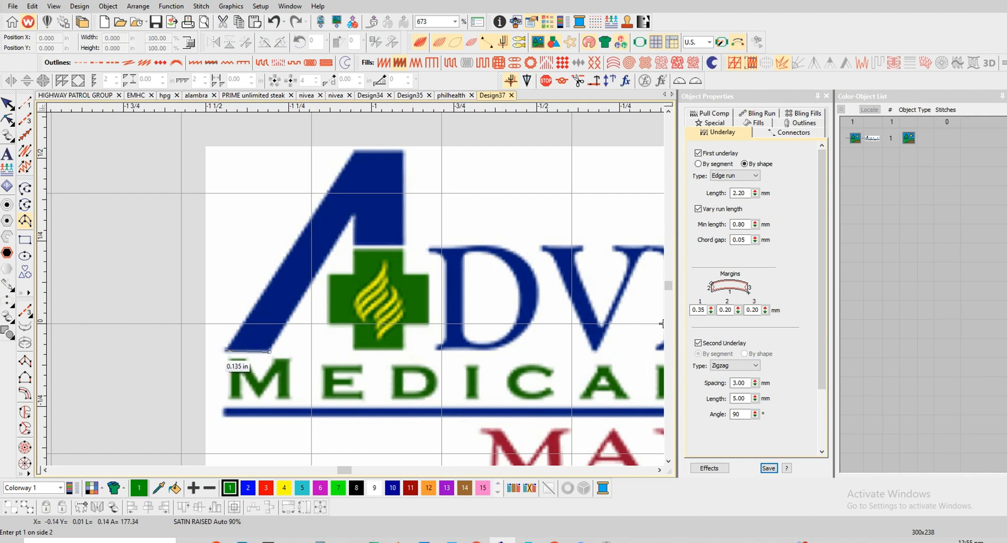
key("Escape")
left_click(268, 350)
left_click(225, 349)
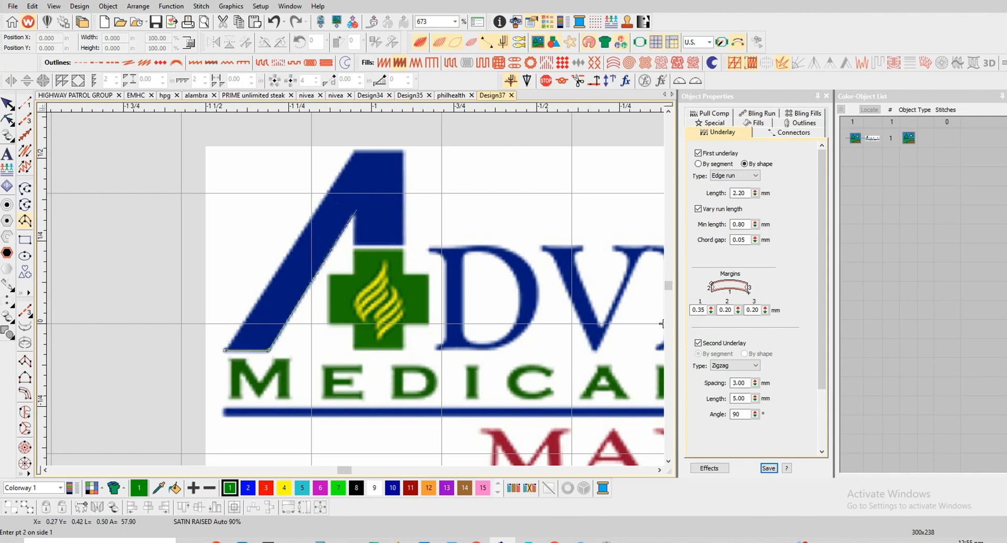
left_click(357, 209)
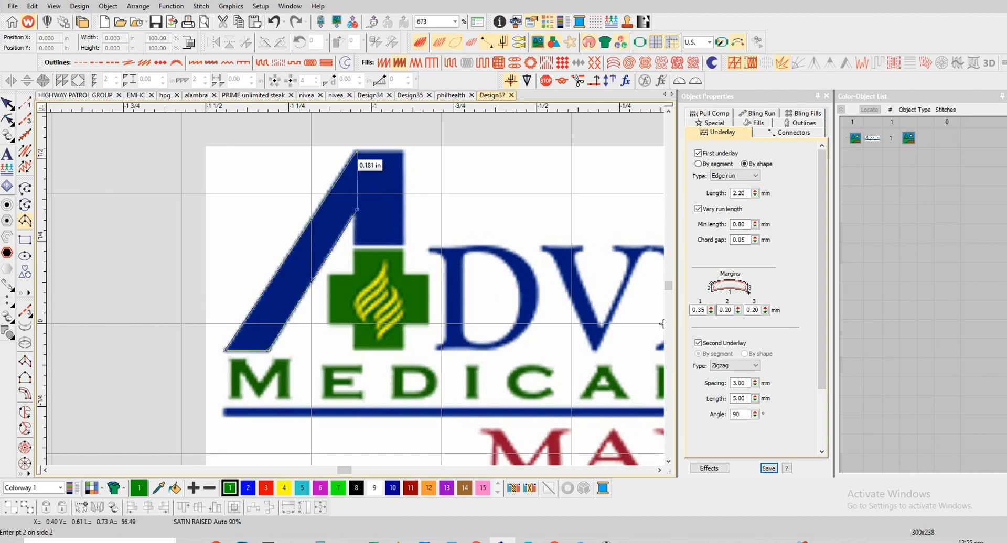
left_click(357, 151)
key("Return")
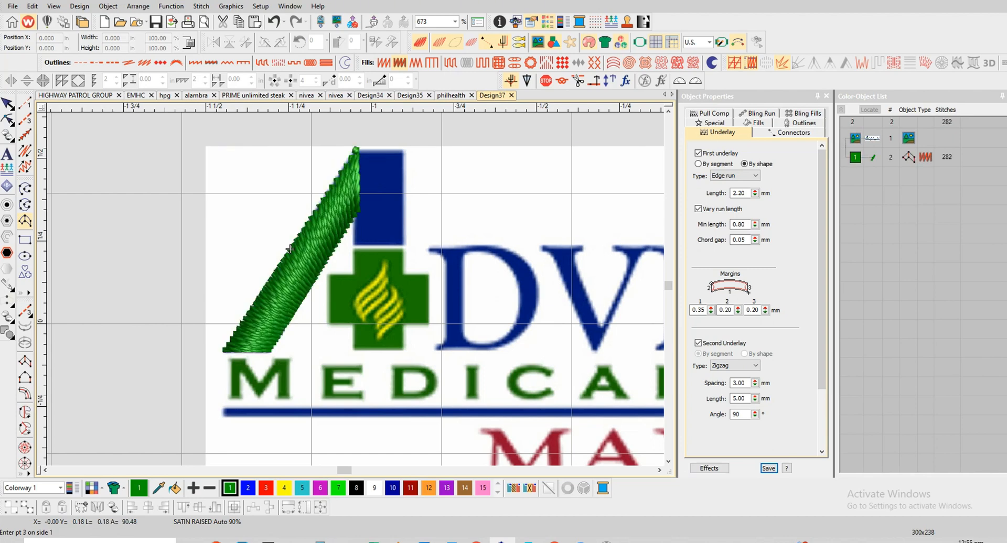
Hide the stitches and digitize the upright stroke of the large A as a second column, about 0.145 in wide
scroll(367, 248, "up", 3)
key("s")
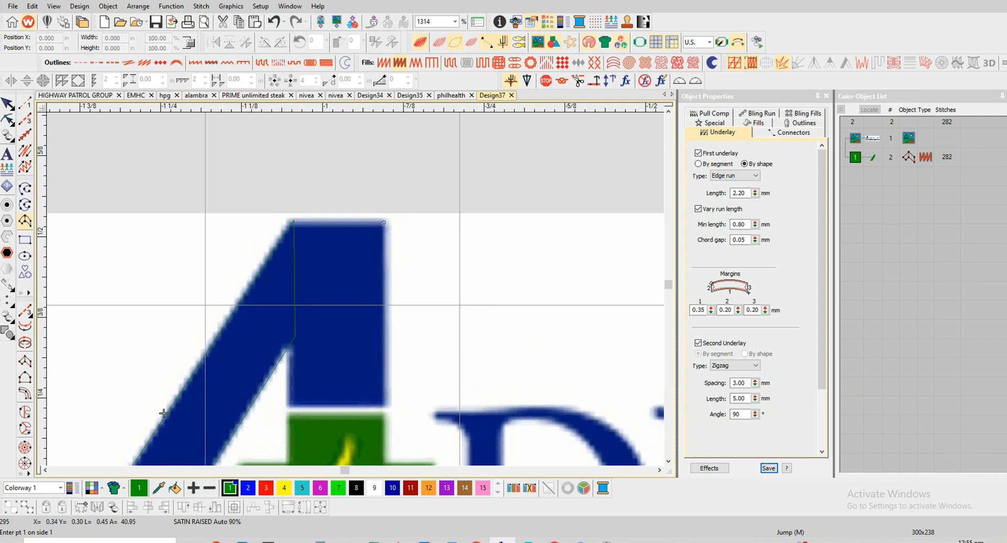
left_click(289, 222)
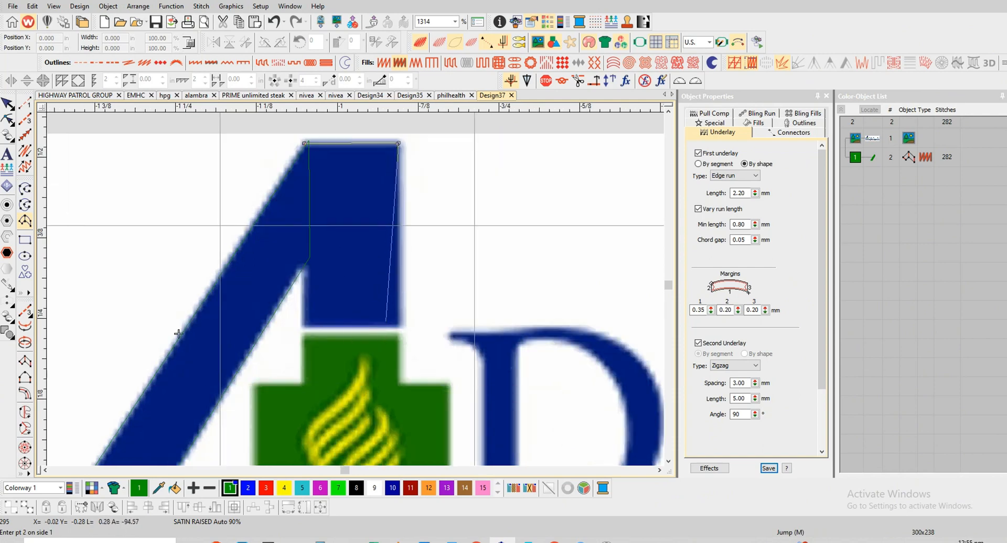
left_click(400, 326)
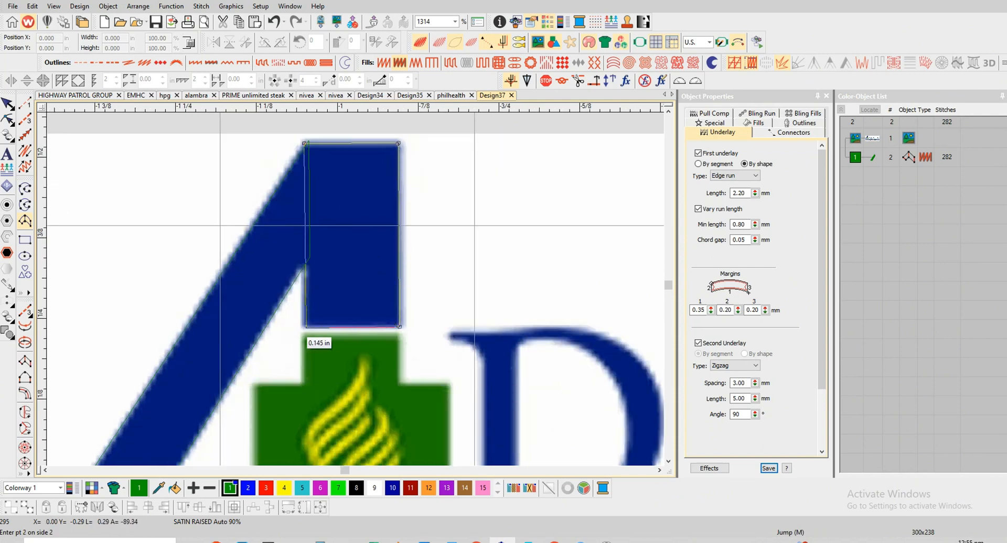
left_click(305, 327)
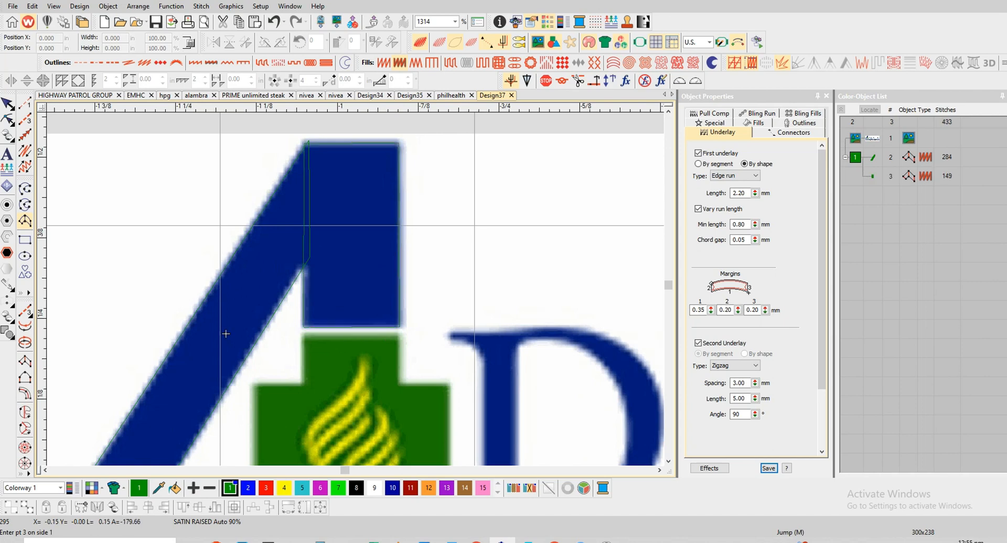
Digitize the green cross below the A as a closed Tatami-filled shape, tracing all twelve corners of its outline
scroll(226, 333, "down", 2)
scroll(259, 265, "up", 2)
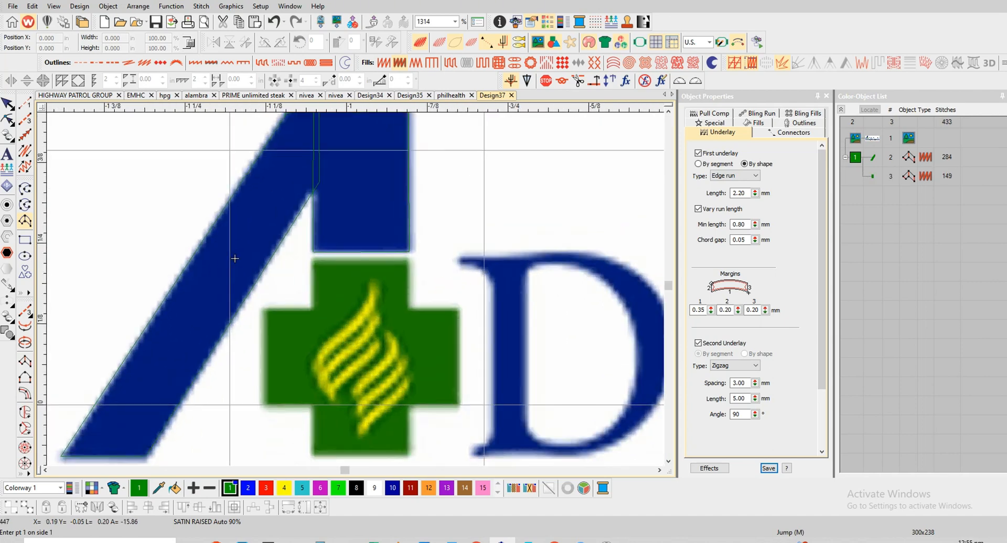
key("shift+i")
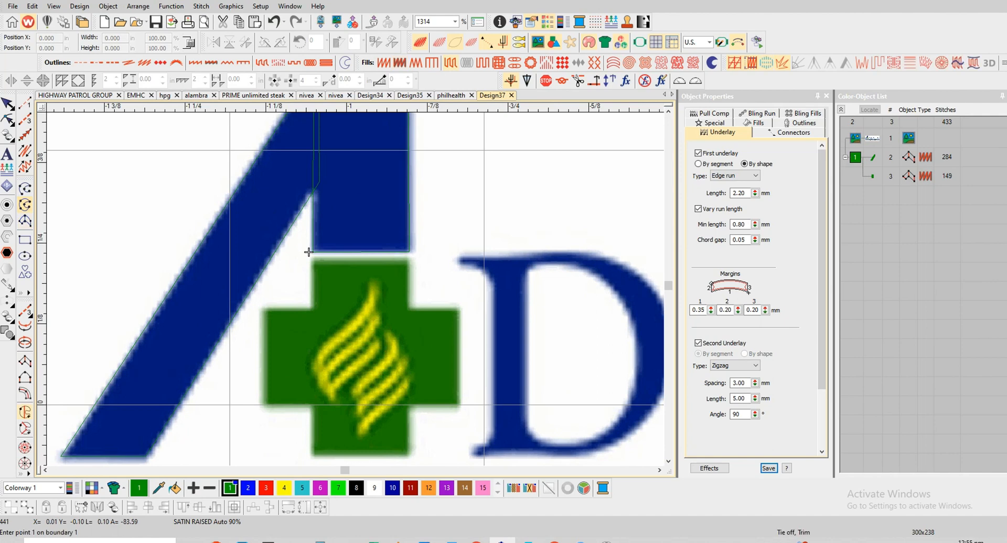
left_click(308, 252)
left_click(309, 252)
left_click(309, 252)
left_click(406, 309)
left_click(461, 308)
left_click(460, 407)
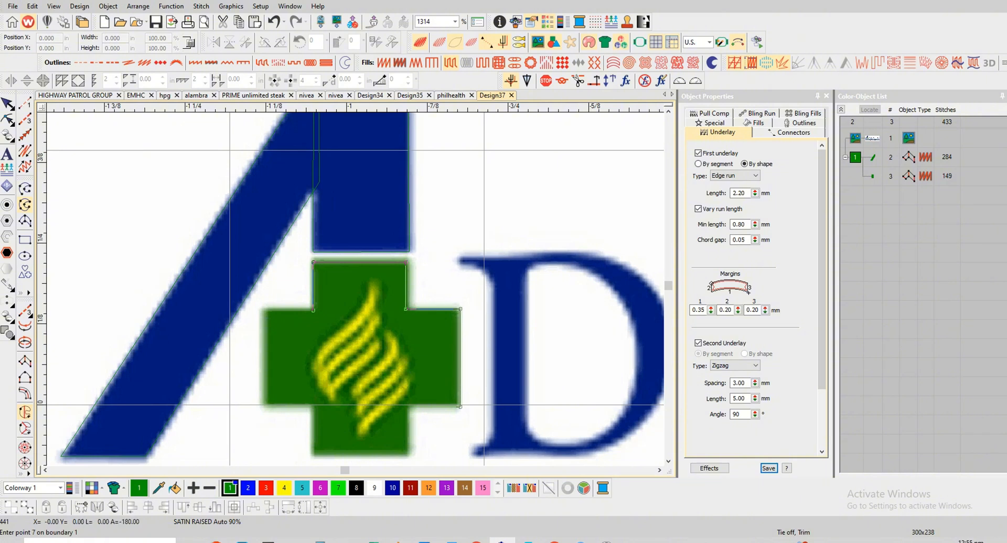
left_click(409, 407)
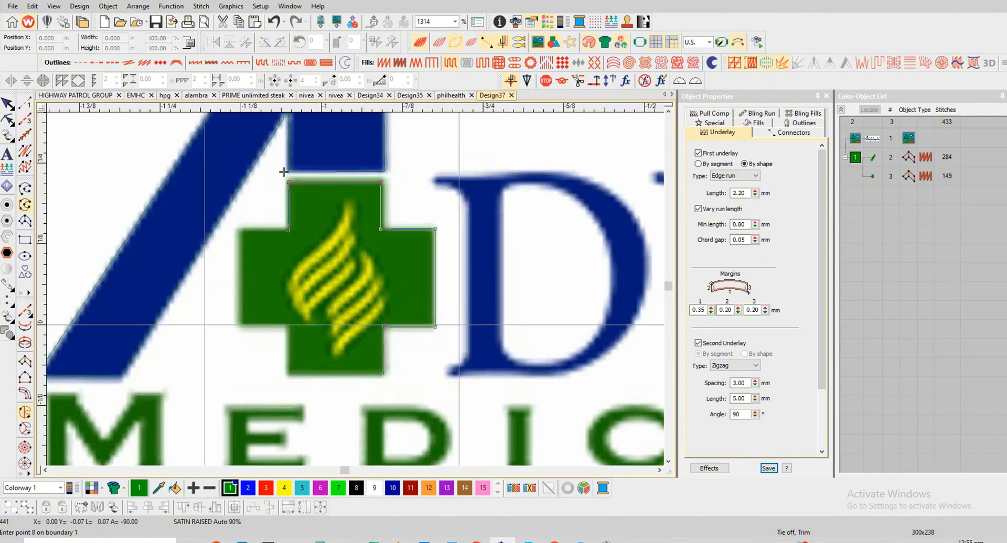
left_click(385, 372)
left_click(289, 371)
left_click(288, 326)
left_click(240, 326)
left_click(240, 229)
key("Return")
key("Return")
key("Return")
Digitize a triple run along the uppermost strand of the yellow flame's left half
key("space")
scroll(265, 220, "down", 2)
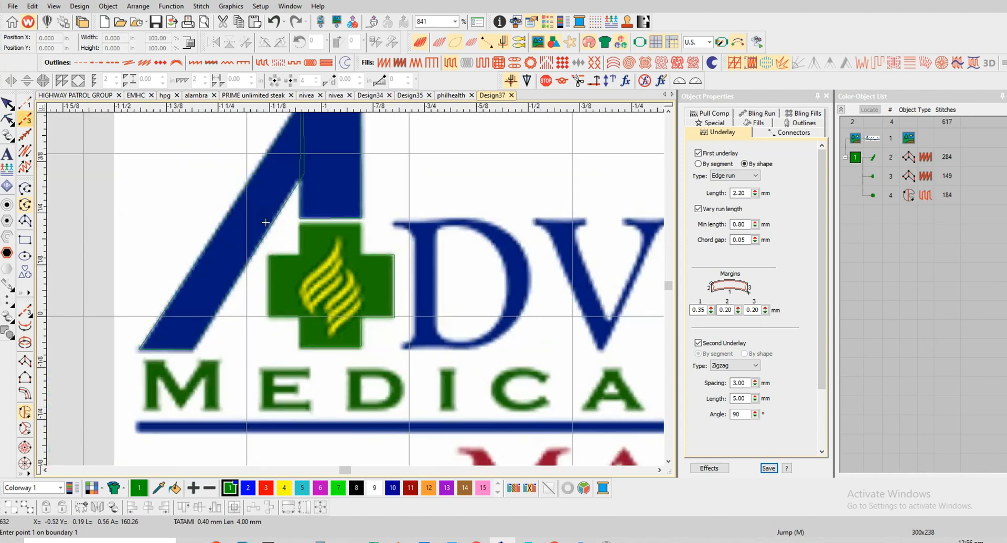
scroll(313, 213, "up", 2)
scroll(314, 213, "up", 2)
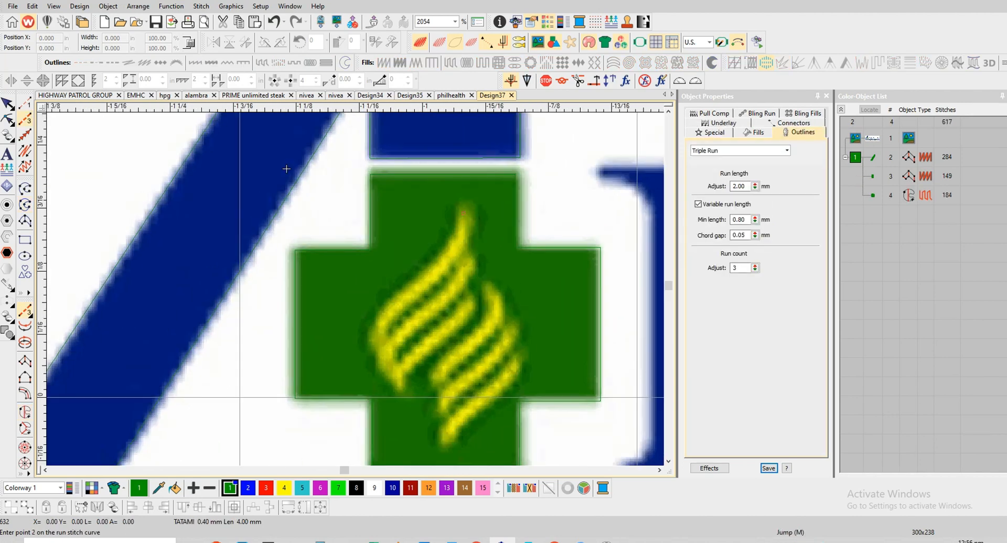
left_click(462, 213)
left_click(460, 243)
left_click(429, 271)
left_click(411, 290)
left_click(379, 318)
key("Return")
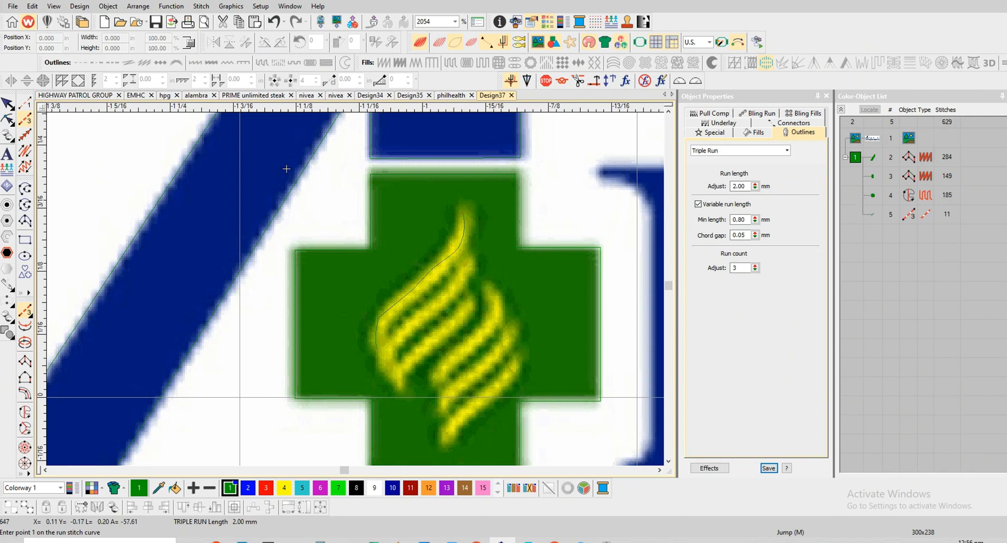
Digitize two more curved triple runs along the middle and lower strands of the flame's left half
left_click(454, 292)
left_click(428, 313)
left_click(396, 337)
key("Return")
left_click(470, 298)
right_click(457, 324)
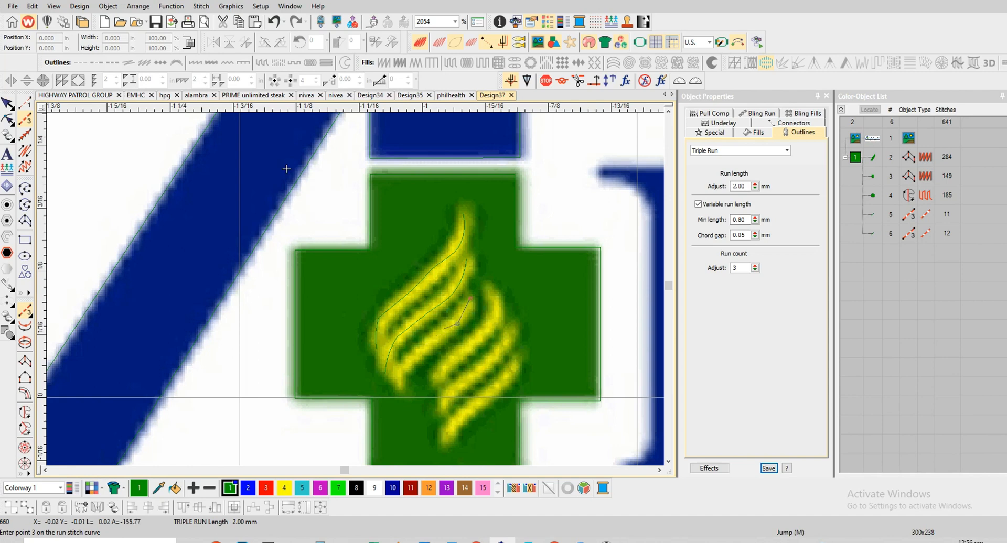
right_click(440, 337)
left_click(408, 357)
left_click(399, 387)
key("BackSpace")
key("Return")
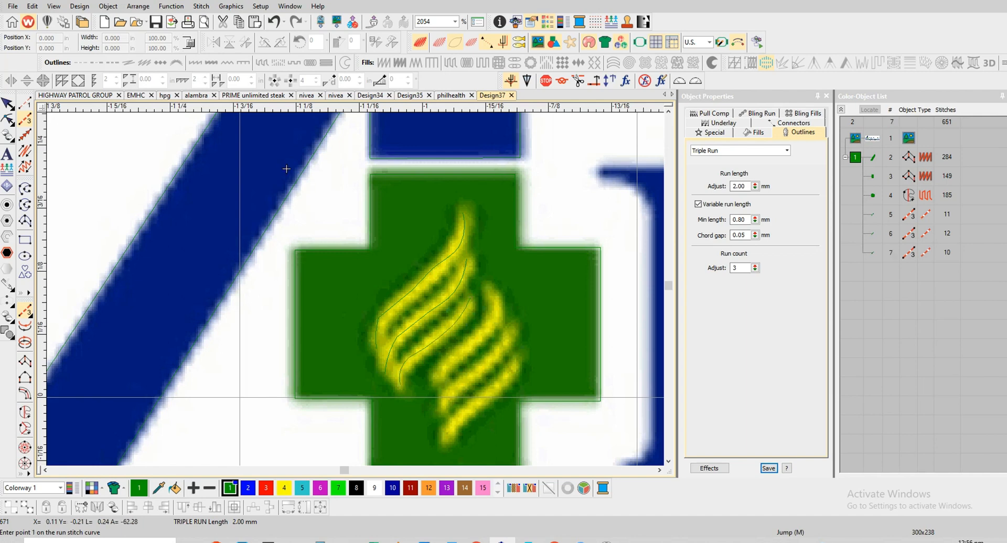
Digitize two curved triple runs along the upper and middle strands of the flame's right half
left_click(437, 377)
right_click(493, 317)
right_click(494, 295)
key("Return")
key("BackSpace")
right_click(479, 369)
right_click(490, 355)
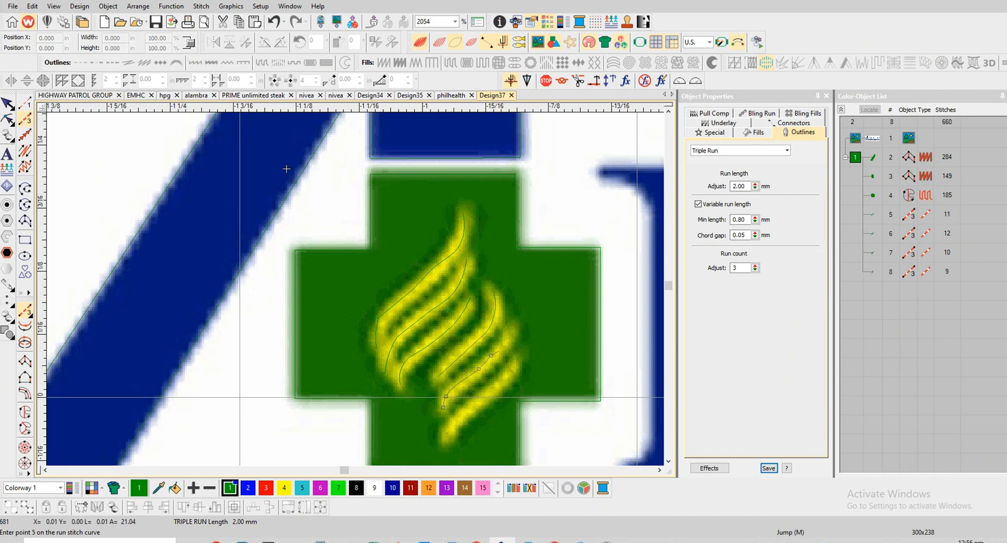
right_click(506, 339)
key("Return")
Digitize a triple run along the lowest strand of the flame's right half
left_click(444, 439)
left_click(458, 424)
right_click(484, 397)
right_click(499, 386)
right_click(512, 371)
key("Return")
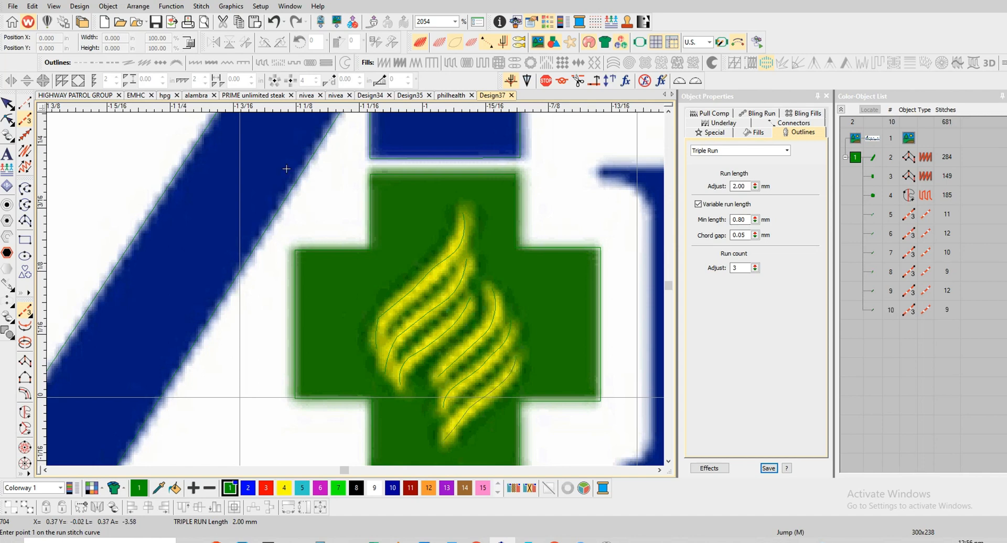
Recolour the six flame runs yellow (color 4) and the two columns of the large A blue (color 2)
key("Escape")
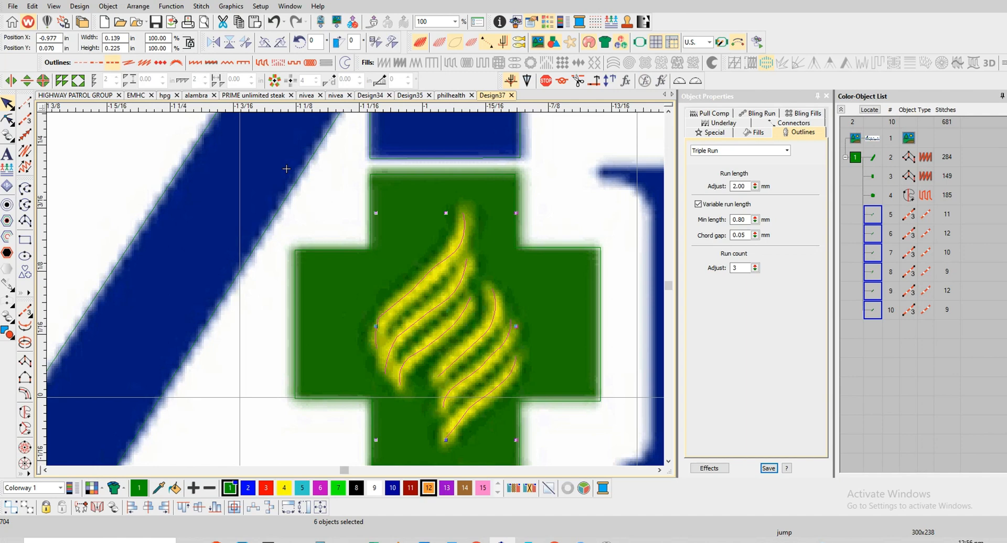
left_click(284, 487)
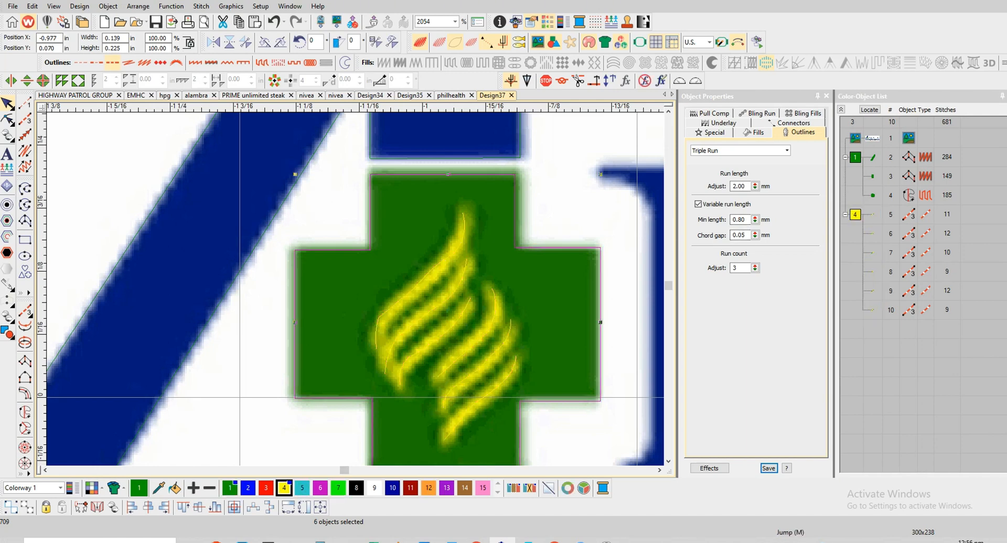
left_click(287, 169)
left_click(286, 169)
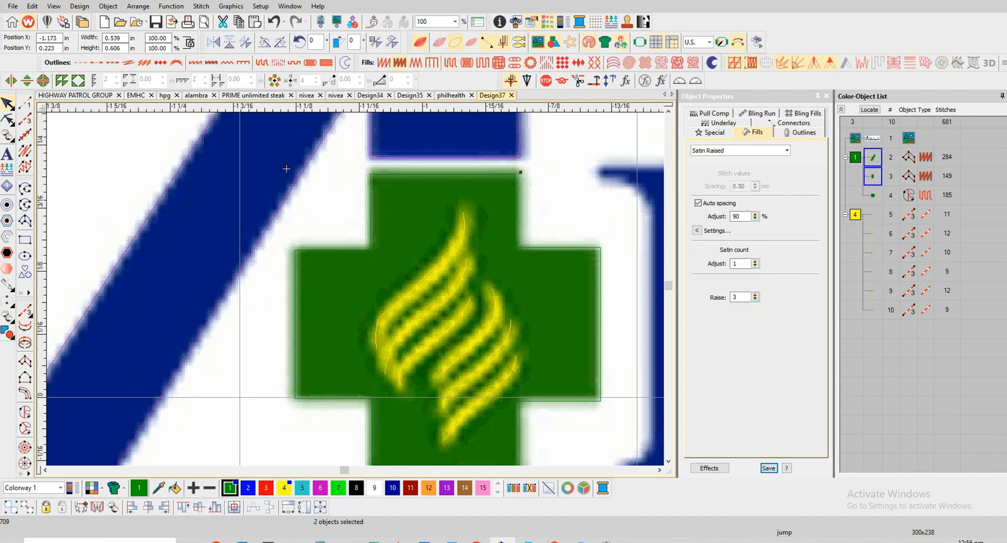
left_click(248, 488)
Show the stitches and review the digitized A, cross and flame against the whole logo
scroll(297, 250, "down", 3)
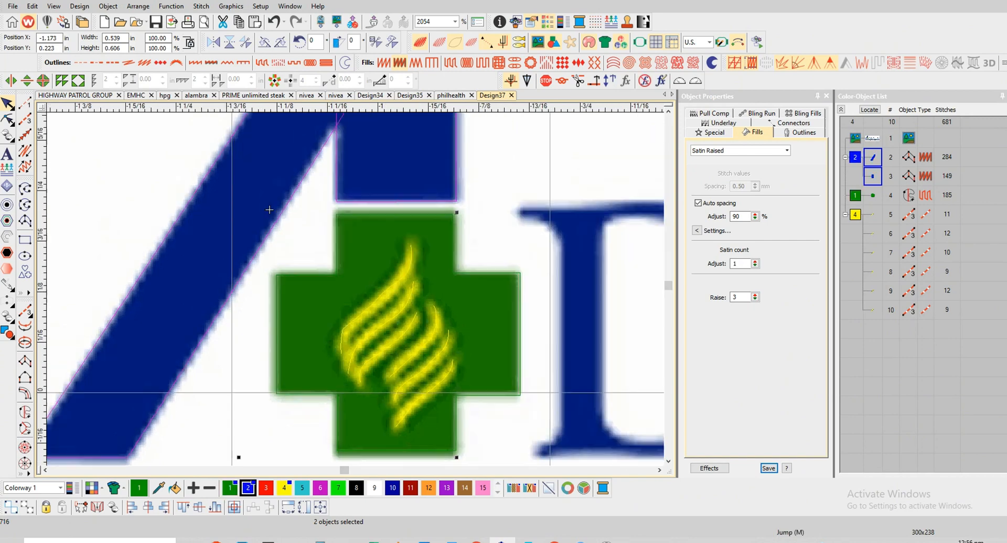
key("s")
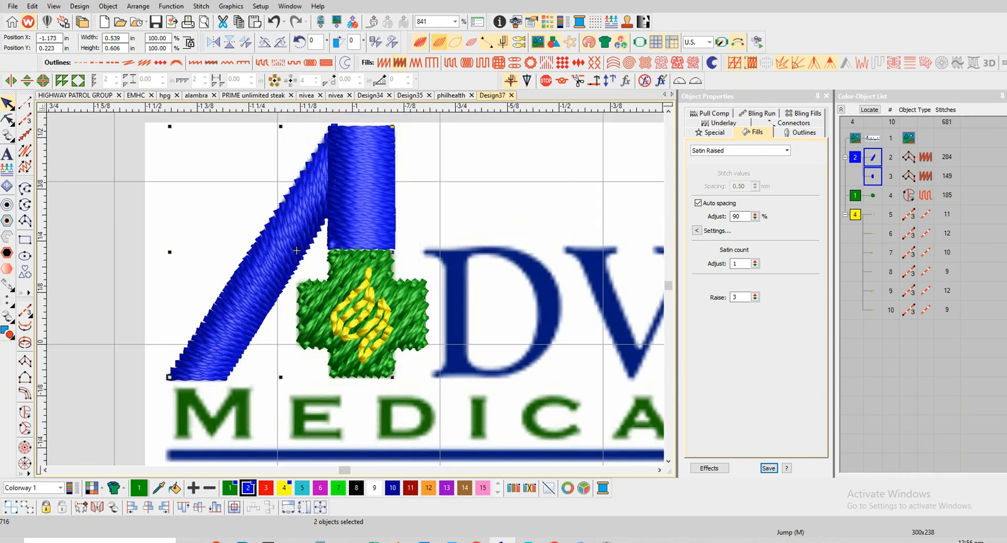
scroll(296, 250, "down", 5)
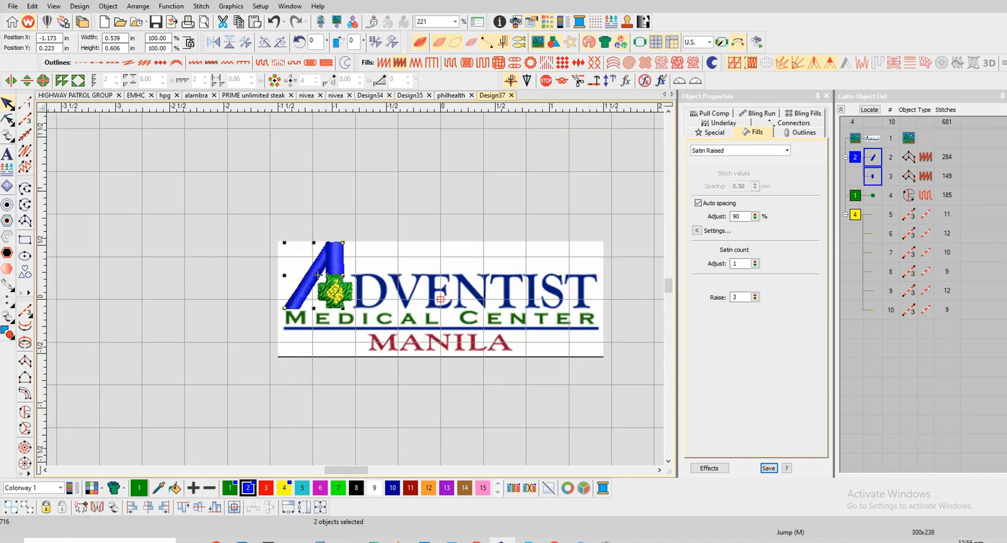
scroll(318, 275, "up", 4)
scroll(319, 275, "down", 5)
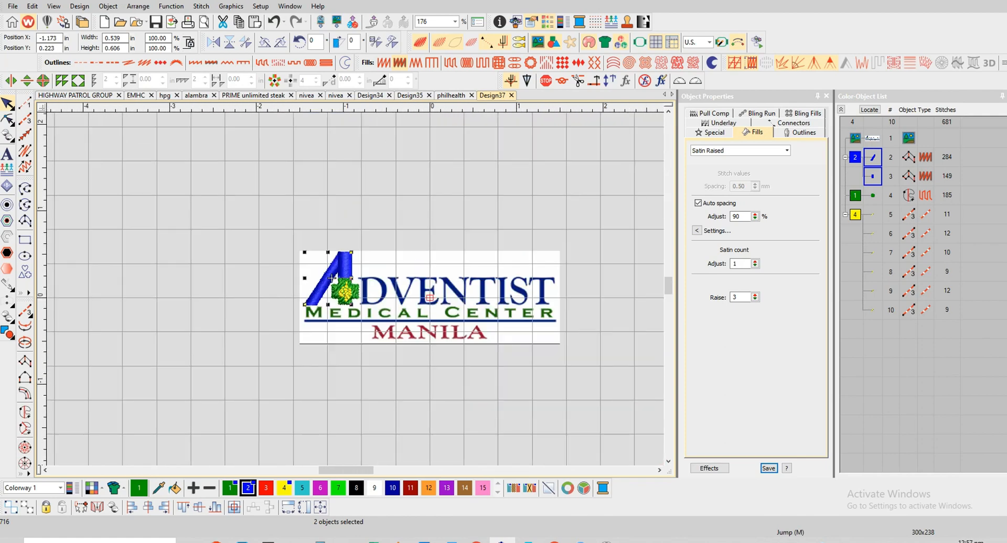
scroll(331, 278, "up", 7)
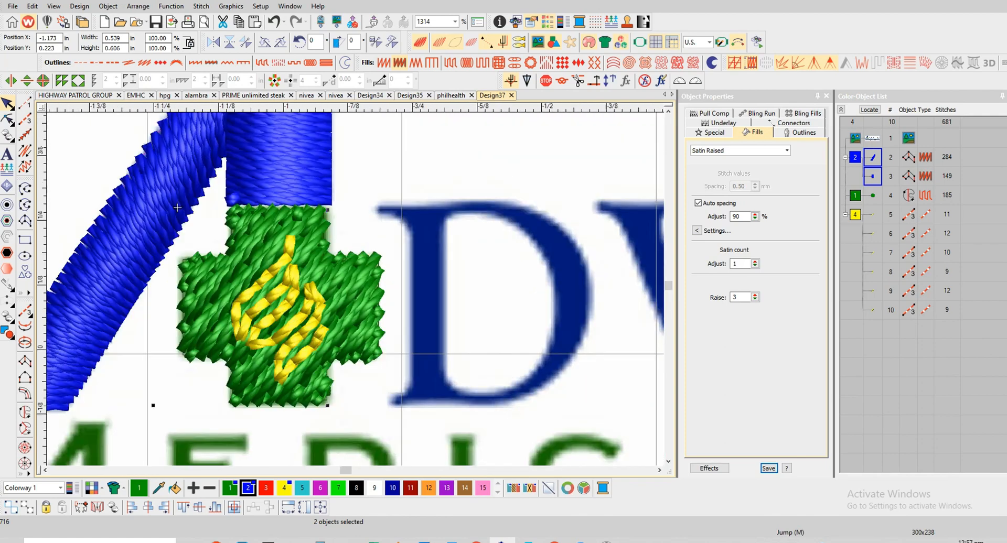
scroll(310, 288, "down", 4)
scroll(310, 288, "up", 2)
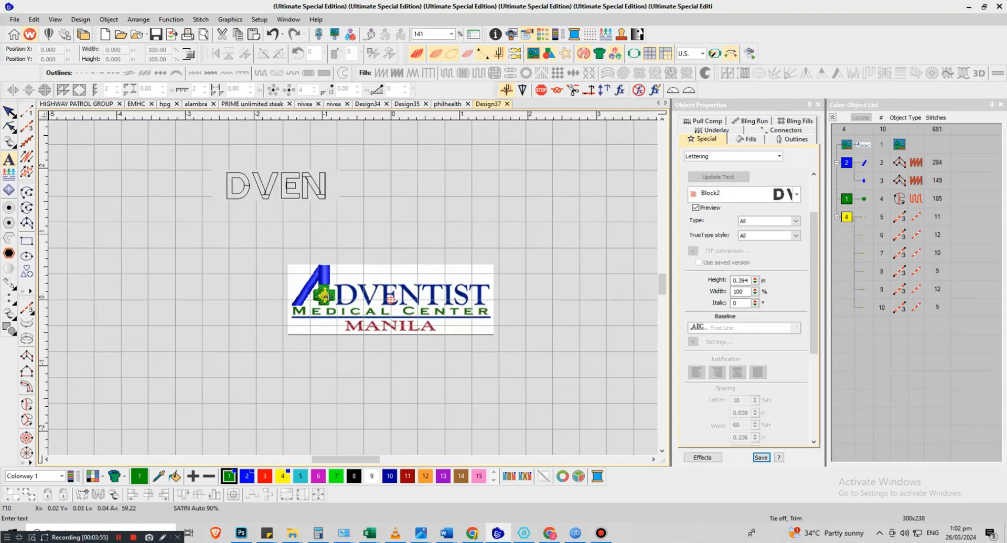
Create the lettering DVENTIST and move it to just above the matching word in the logo artwork
type("TIST")
key("Return")
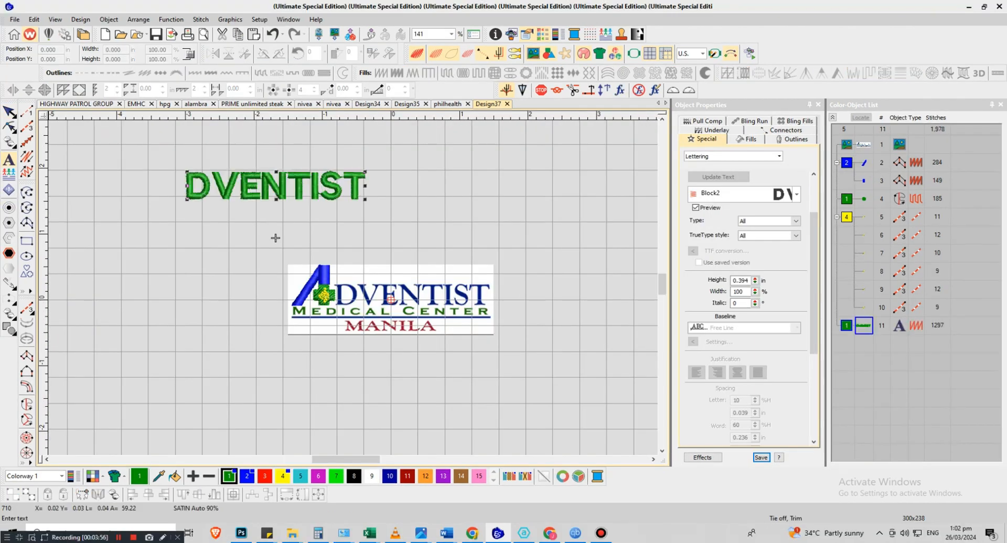
left_click_drag(257, 203, 401, 270)
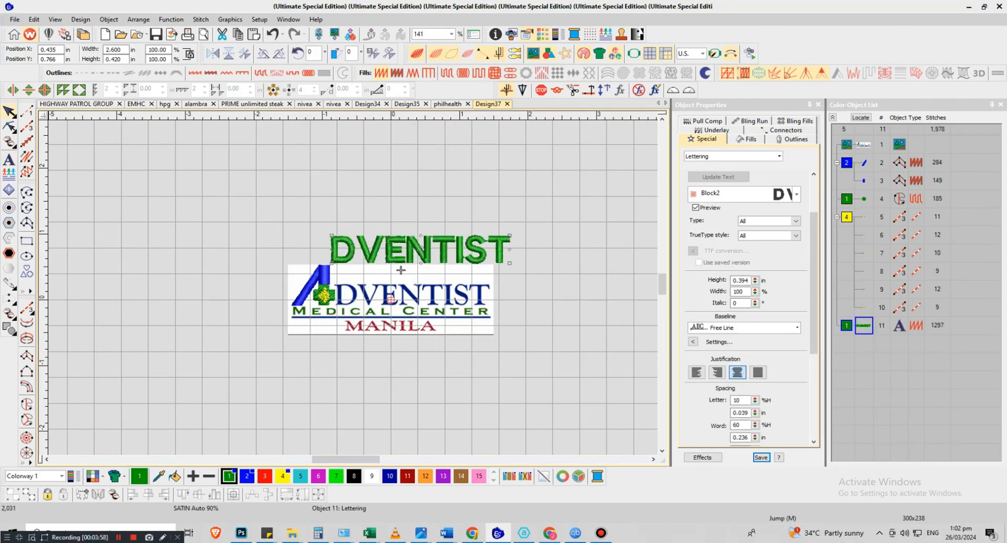
Change the font of the DVENTIST lettering to Adobe Garamond Pro
left_click(797, 194)
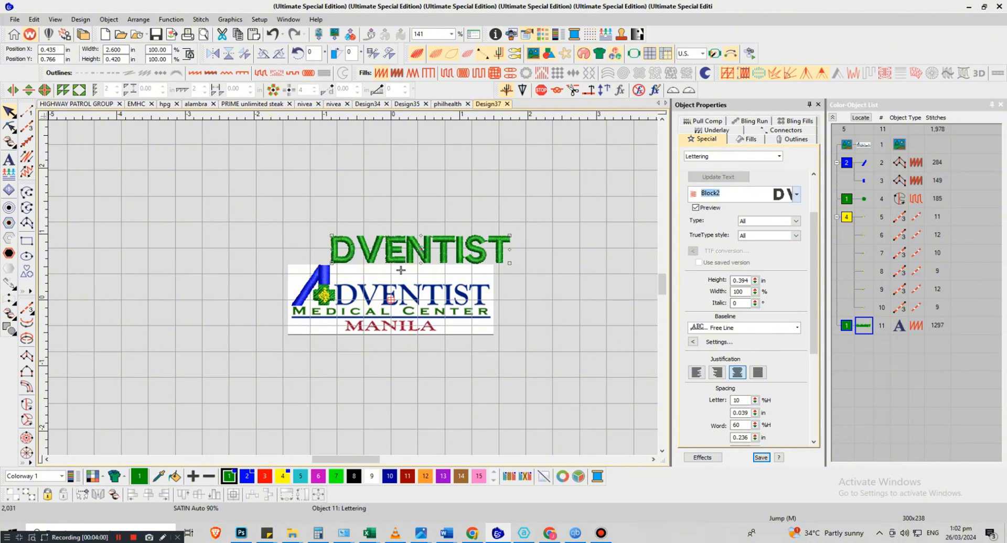
type("Adobe Garamond Pro")
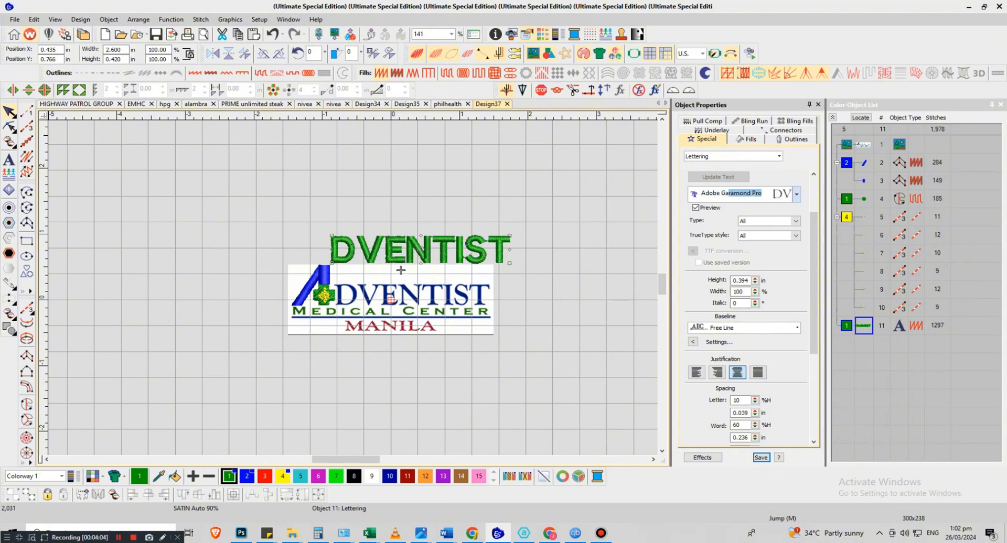
key("Return")
Move the DVENTIST lettering onto its word in the artwork and scale it to about 2.24 by 0.34 in
scroll(406, 270, "up", 2)
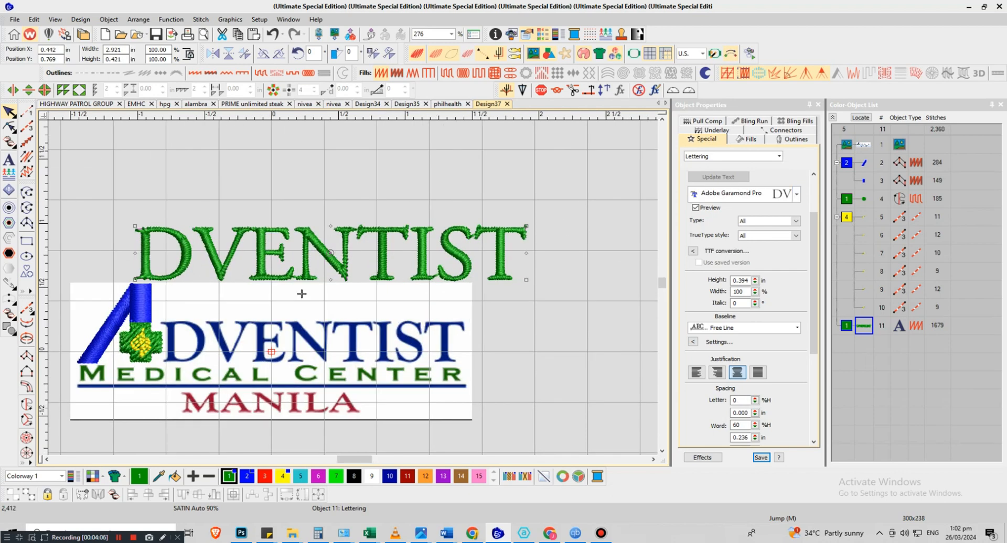
left_click_drag(301, 293, 330, 381)
left_click_drag(295, 335, 295, 336)
left_click_drag(555, 336, 464, 338)
scroll(370, 388, "up", 3)
left_click_drag(262, 236, 261, 255)
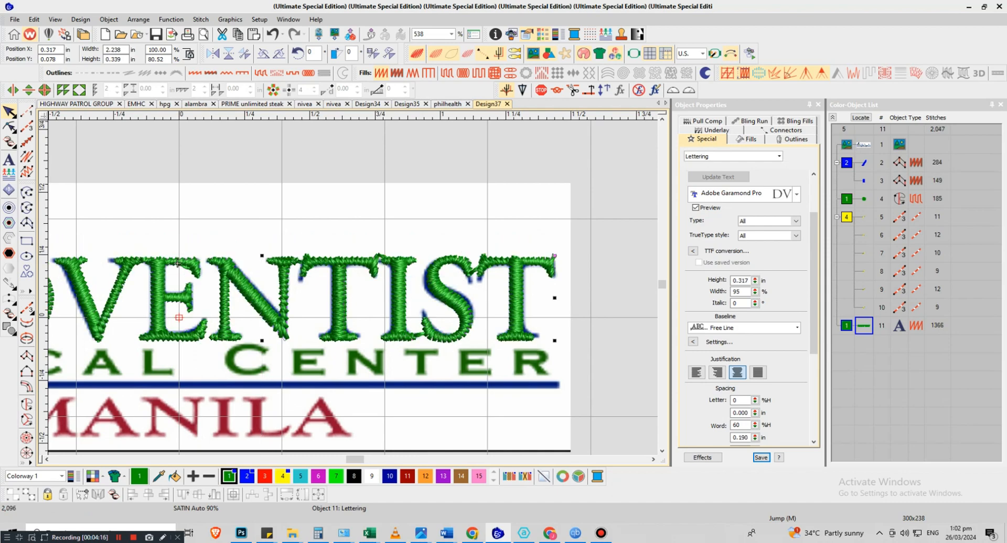
Fine-tune the DVENTIST lettering to about 2.25 in wide and 0.33 in high to match the artwork
scroll(178, 262, "down", 3)
scroll(343, 229, "up", 3)
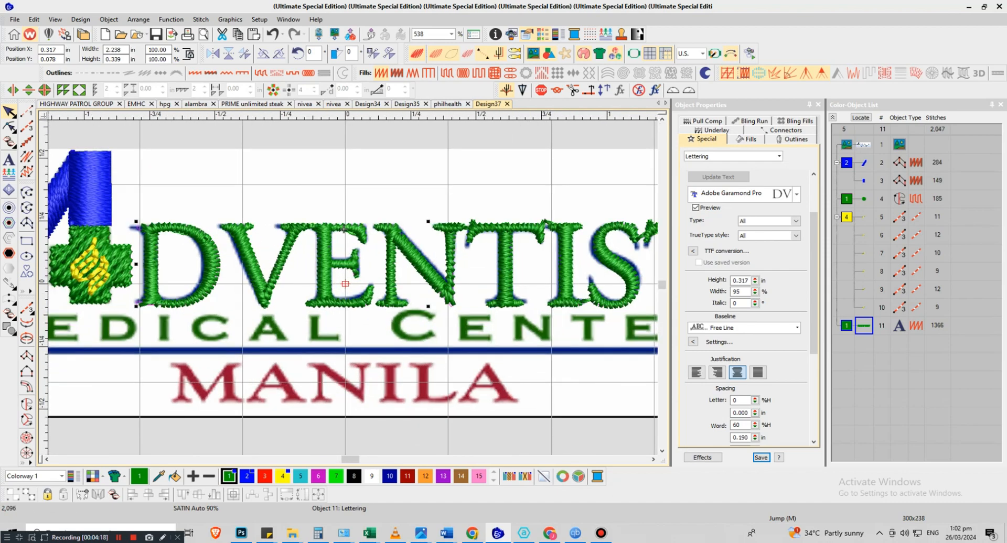
scroll(344, 229, "up", 1)
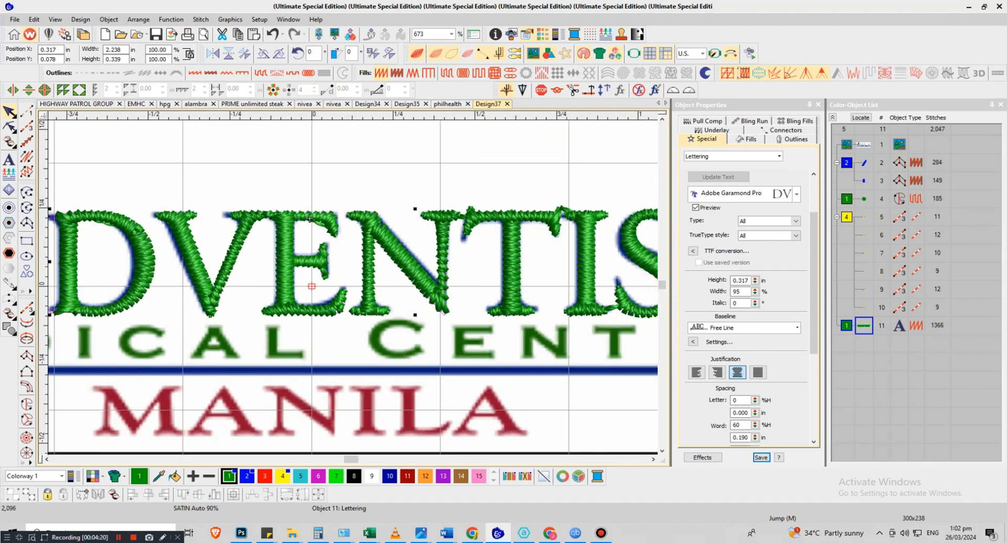
scroll(310, 219, "down", 2)
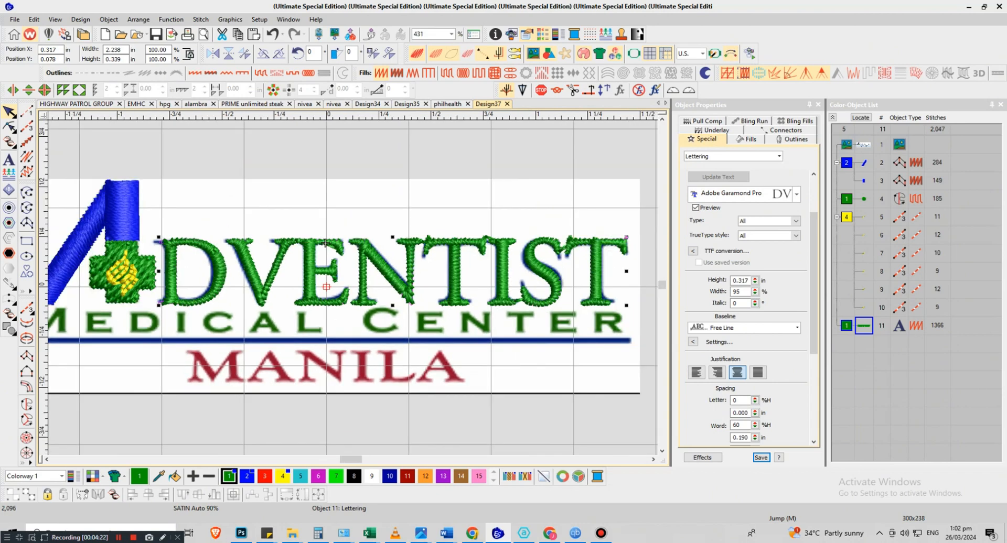
left_click_drag(392, 306, 392, 304)
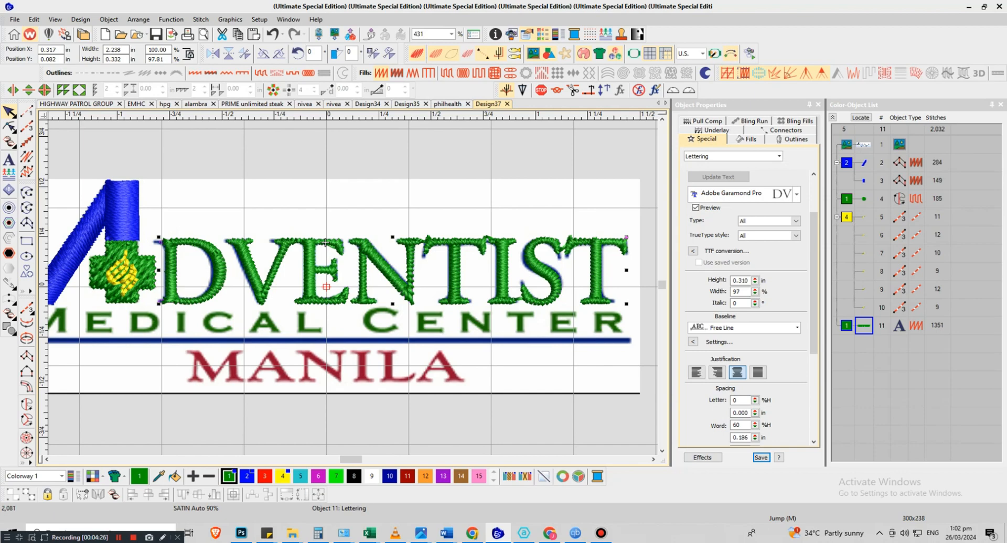
left_click_drag(627, 270, 492, 278)
scroll(398, 292, "down", 4)
scroll(153, 342, "up", 4)
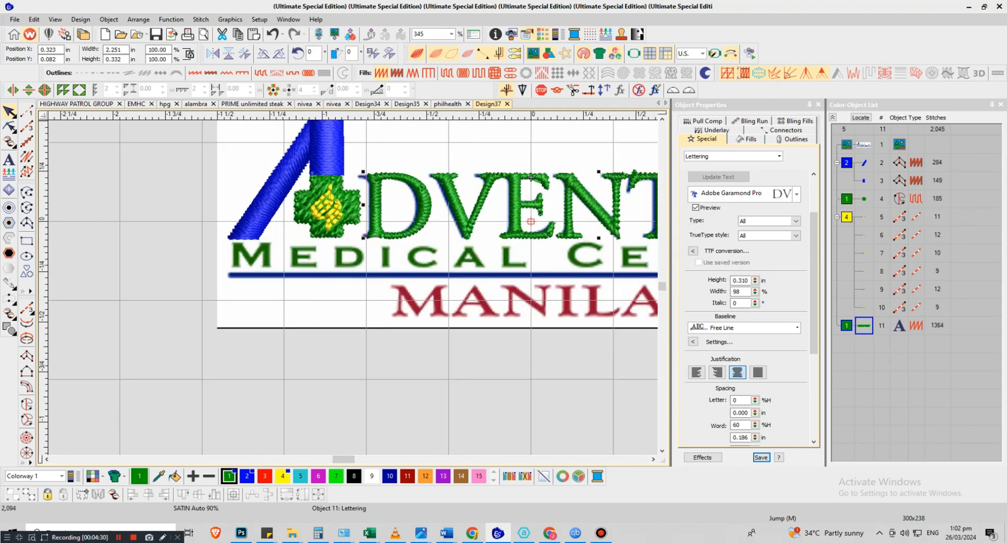
Create the lettering MEDICAL CENTER in the Block2 font below the logo artwork
scroll(262, 354, "down", 1)
scroll(477, 213, "down", 1)
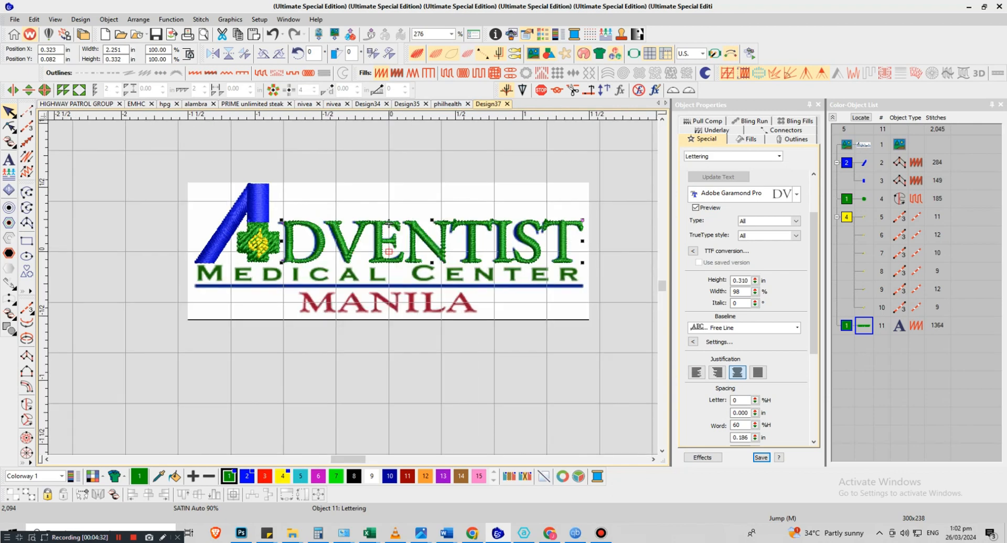
scroll(389, 223, "up", 3)
scroll(384, 163, "down", 4)
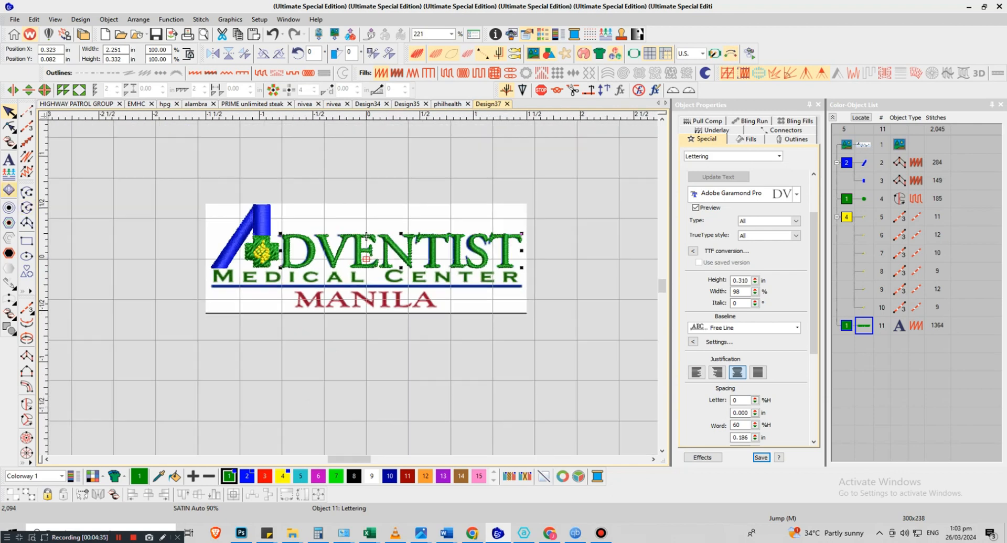
key("a")
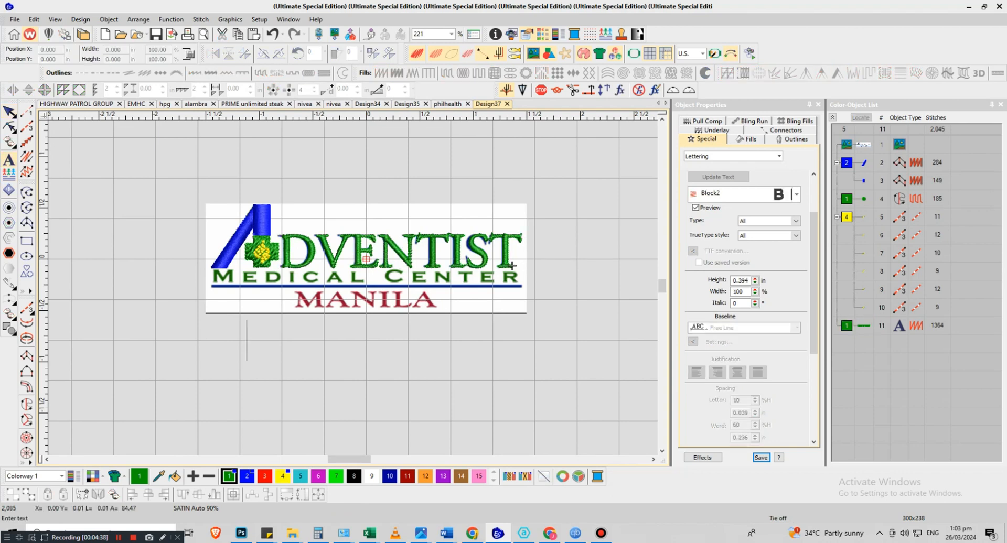
type("MEDICAL CEN")
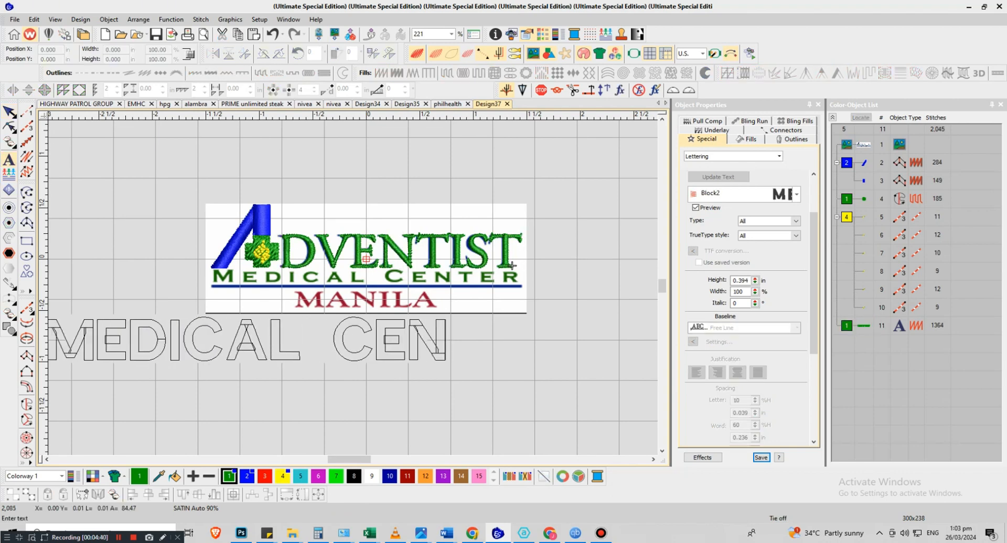
type("TER")
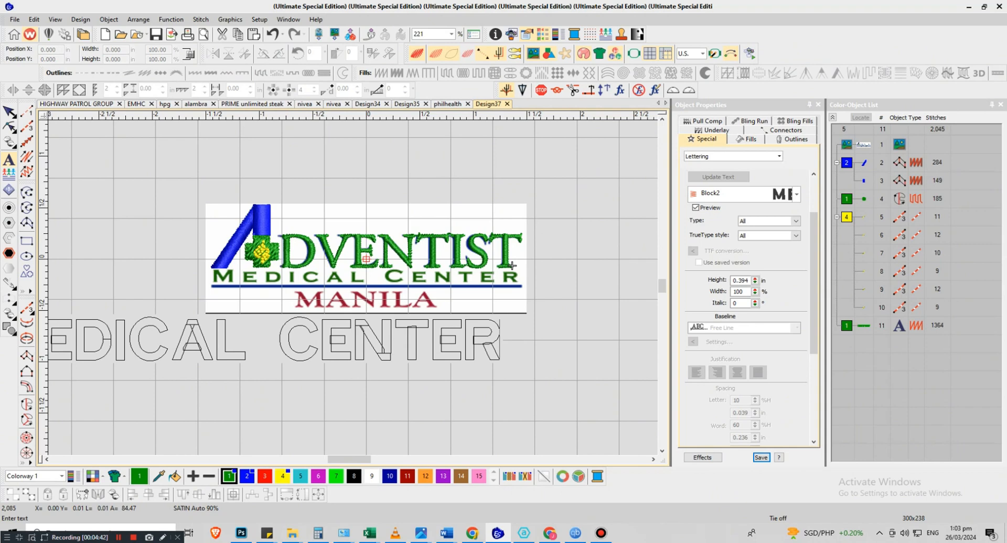
key("Return")
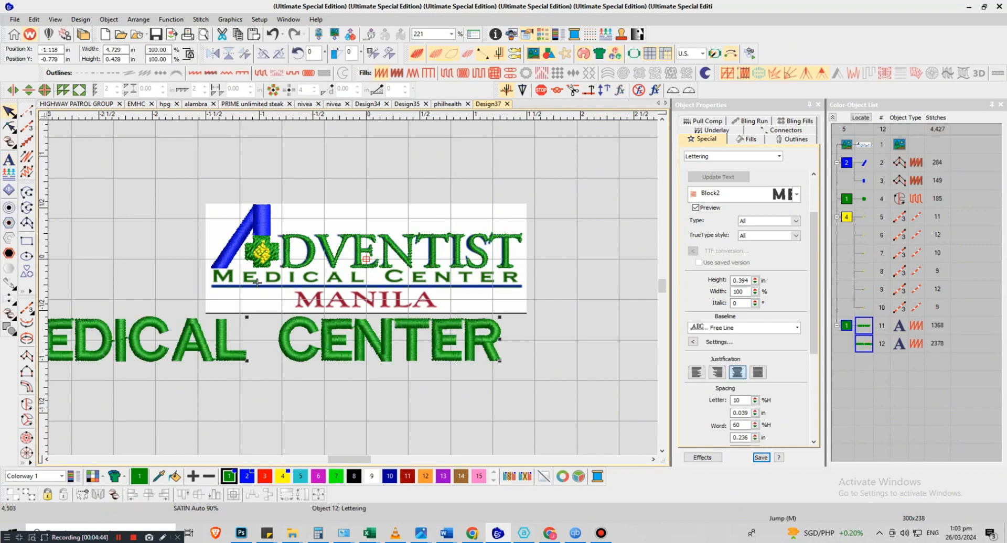
Move MEDICAL CENTER onto its line in the artwork and scale it to about 1.90 by 0.17 in
left_click_drag(413, 305, 354, 271)
scroll(467, 288, "down", 4)
scroll(361, 260, "up", 3)
left_click_drag(358, 278, 274, 270)
scroll(288, 280, "up", 5)
scroll(558, 171, "down", 6)
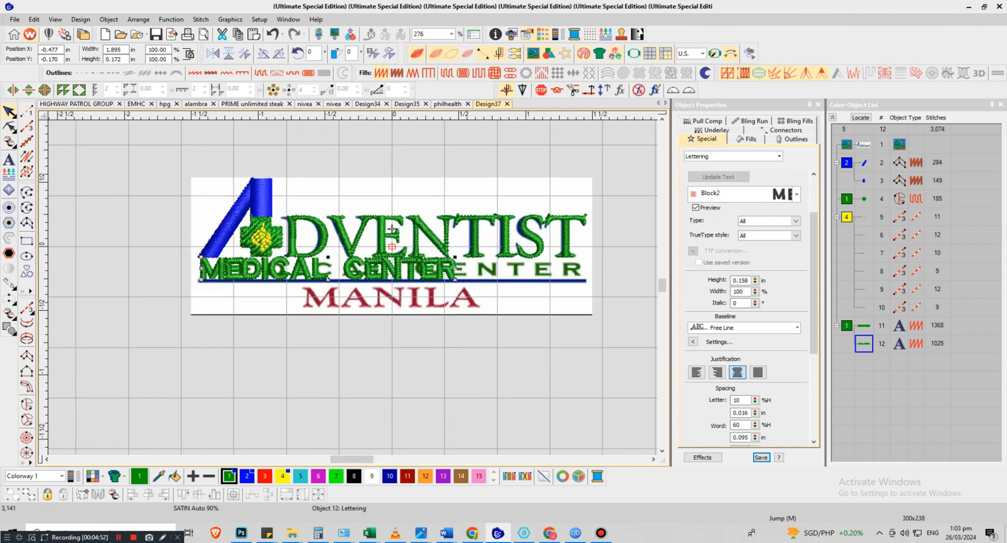
Set the letter spacing of the MEDICAL CENTER lettering to 55% of its height
scroll(261, 194, "up", 5)
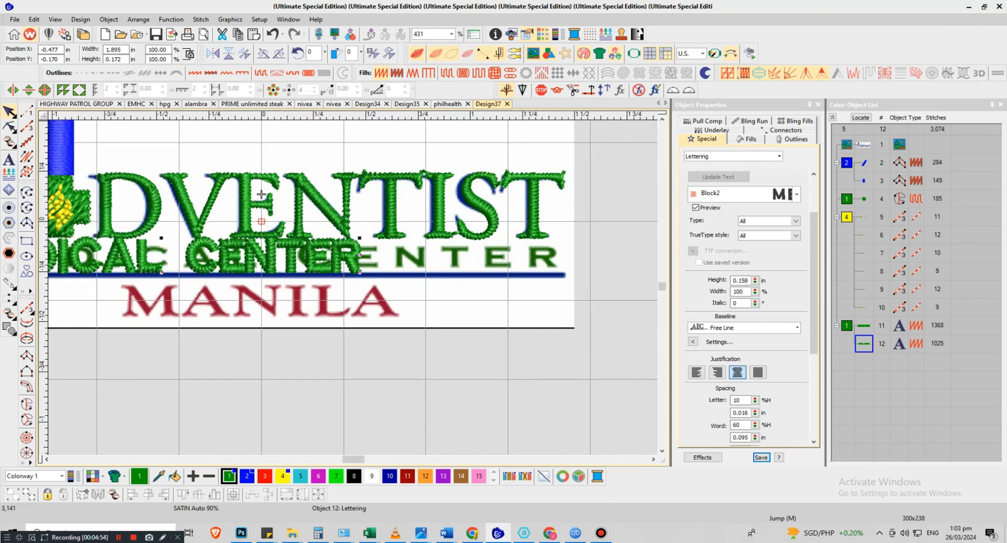
left_click(261, 194)
left_click_drag(813, 318, 813, 350)
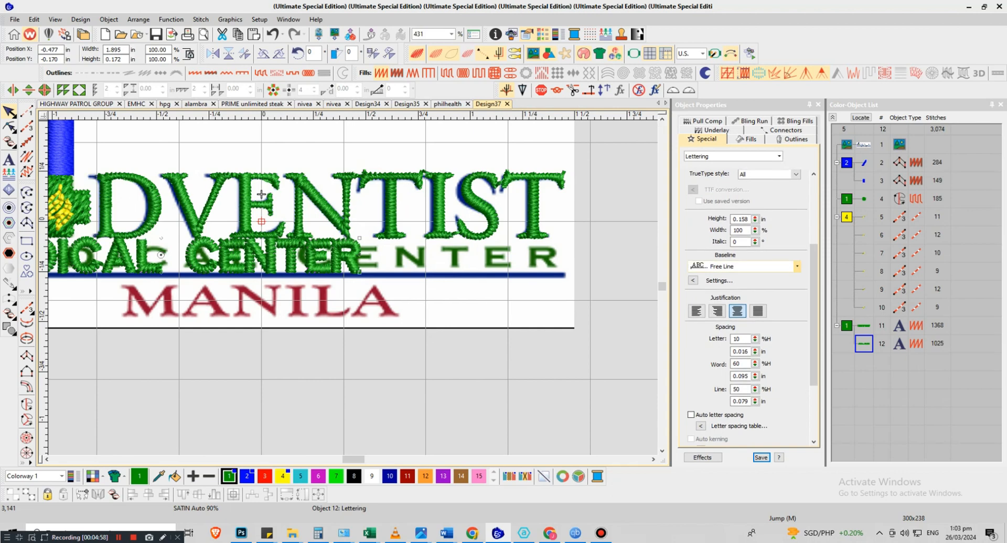
mouse_move(755, 339)
left_mouse_down()
mouse_move(755, 311)
mouse_move(755, 338)
mouse_move(755, 322)
left_mouse_up()
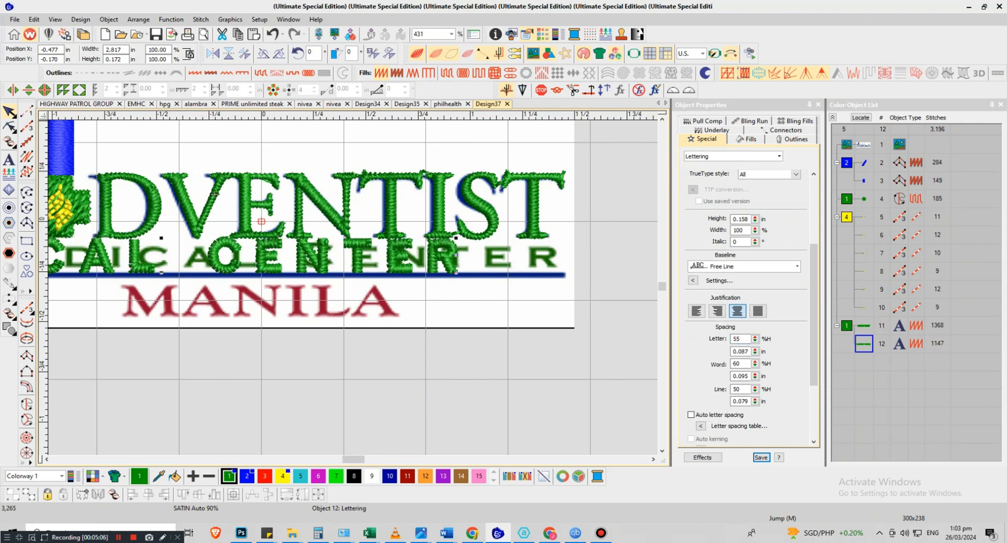
Flatten the MEDICAL CENTER lettering to about 0.11 in high and centre it over its line in the artwork
left_click_drag(161, 238, 161, 251)
left_click_drag(225, 261, 324, 255)
scroll(261, 192, "down", 1)
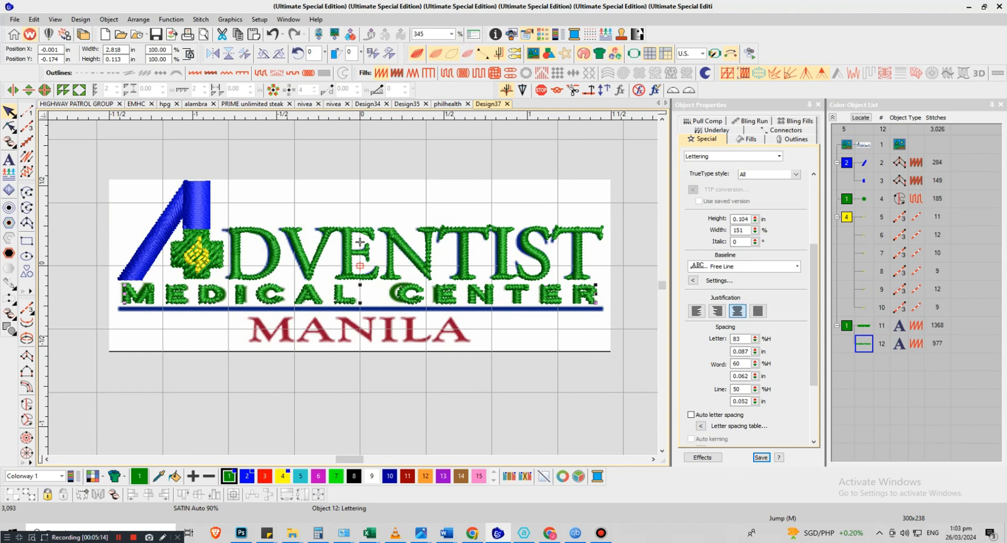
Set the letter spacing of the MEDICAL CENTER lettering to 86% of its height
scroll(359, 242, "up", 1)
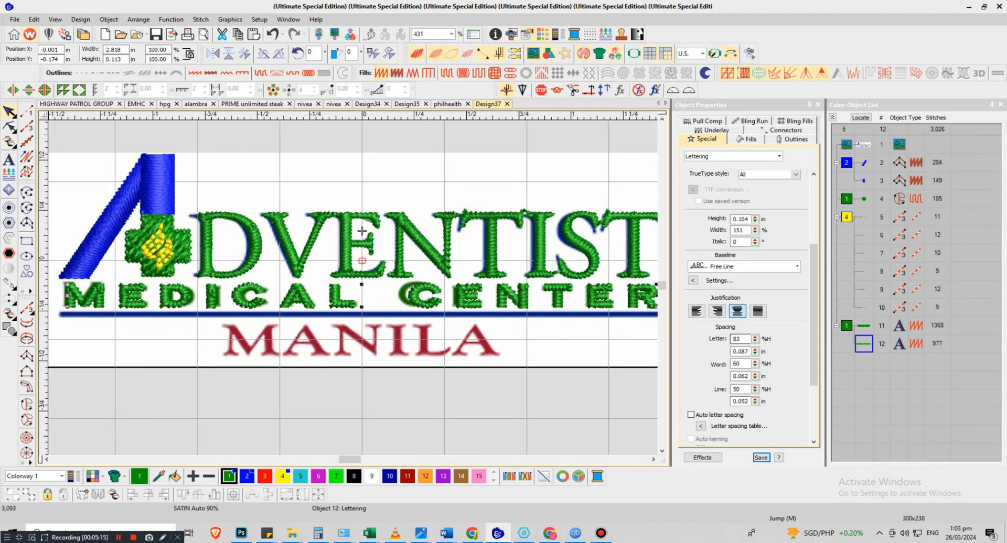
scroll(362, 230, "down", 1)
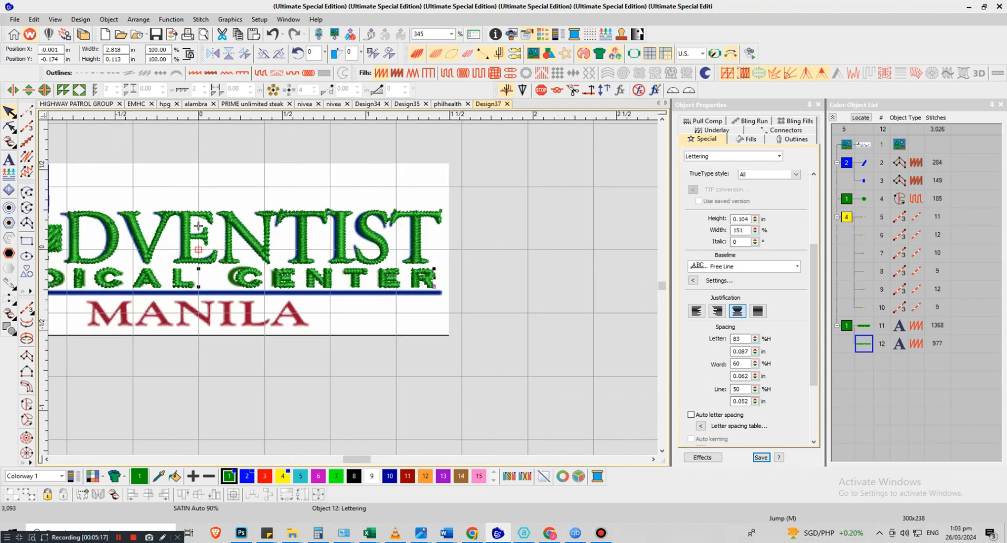
left_click(735, 339)
key("Return")
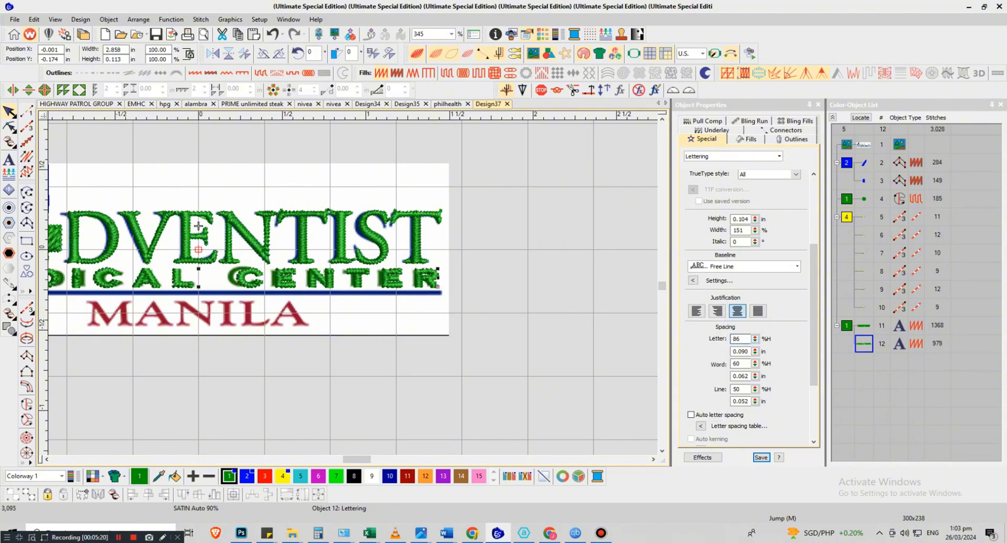
Nudge the MEDICAL CENTER lettering about 0.05 in to the left and slightly upward
key("Left")
key("Left")
key("Left")
key("Left")
key("Left")
key("Up")
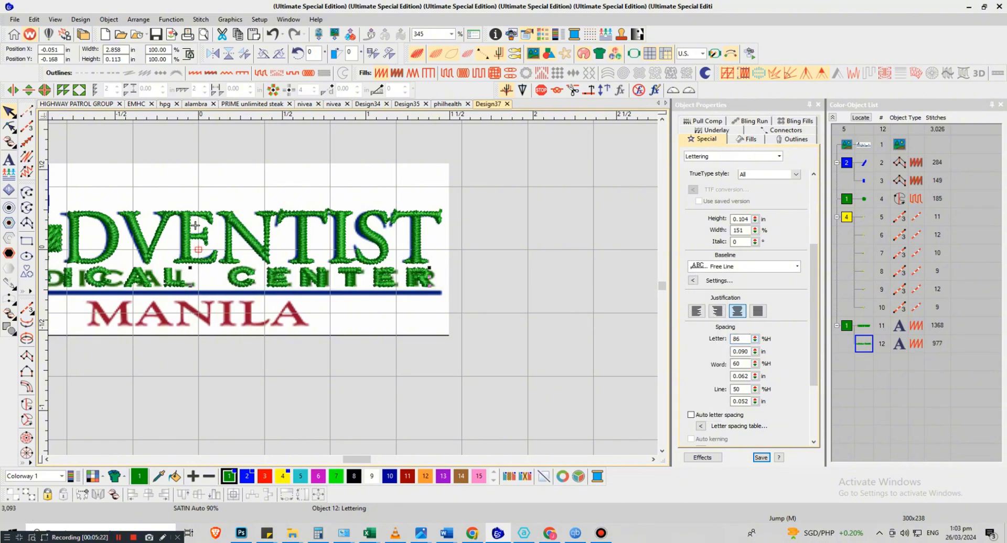
Adjust both ends of the MEDICAL CENTER lettering to match the artwork, making it about 2.82 in wide
scroll(604, 297, "down", 2)
scroll(344, 289, "up", 3)
scroll(570, 292, "down", 3)
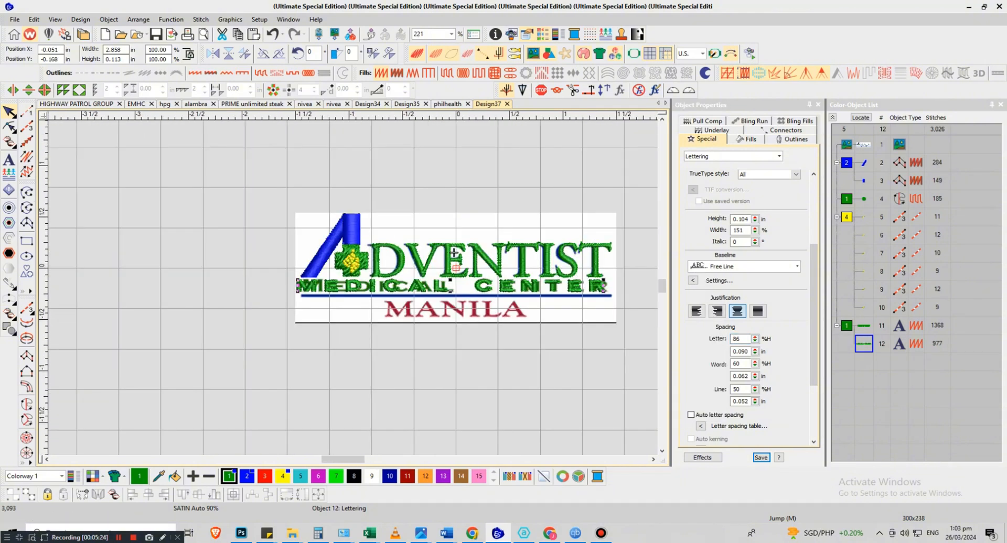
left_click_drag(299, 286, 303, 285)
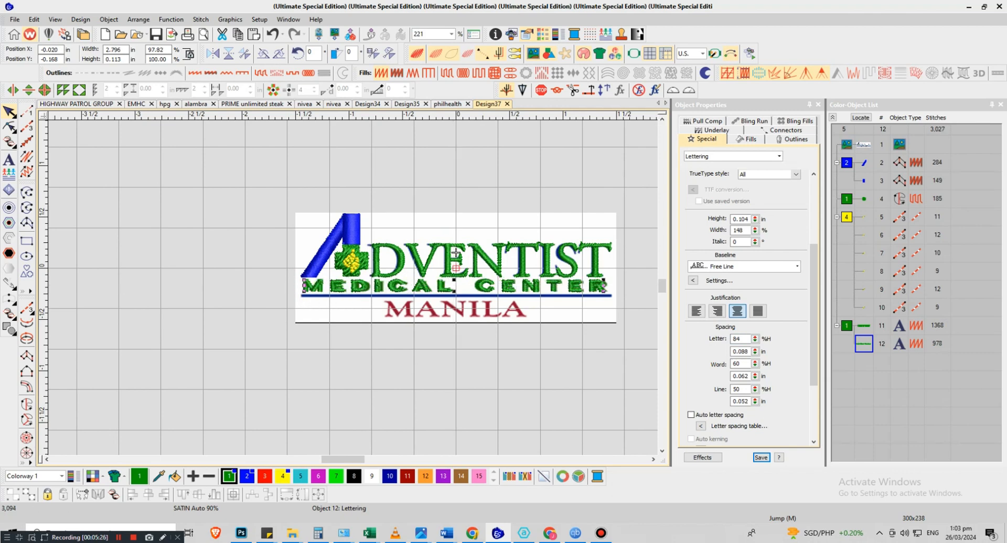
scroll(455, 254, "up", 2)
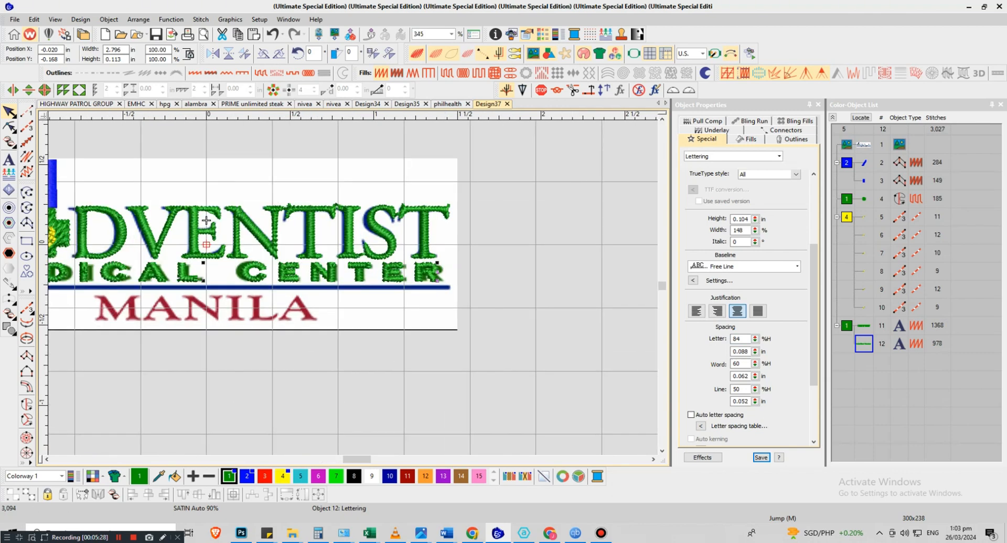
left_click_drag(438, 265, 442, 265)
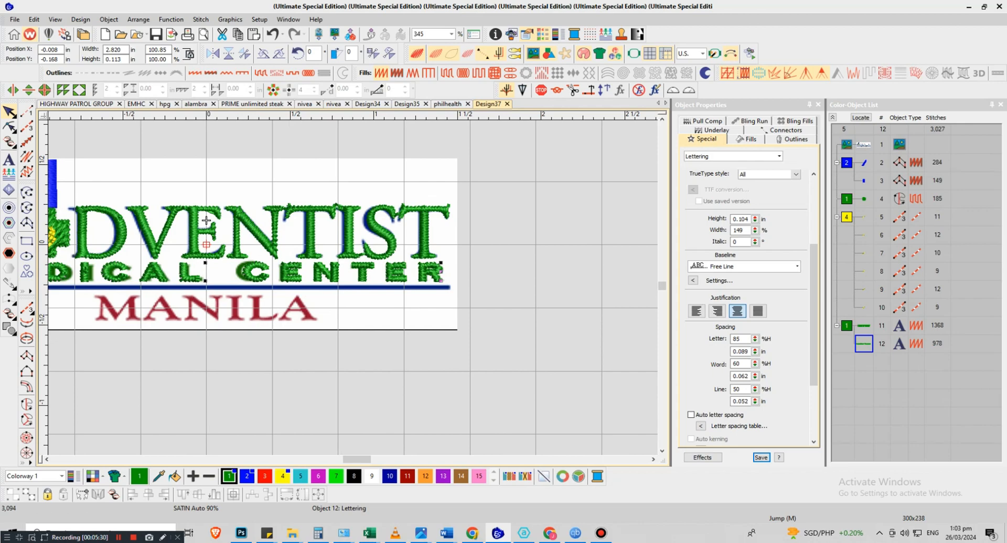
scroll(277, 251, "down", 1)
scroll(291, 242, "up", 1)
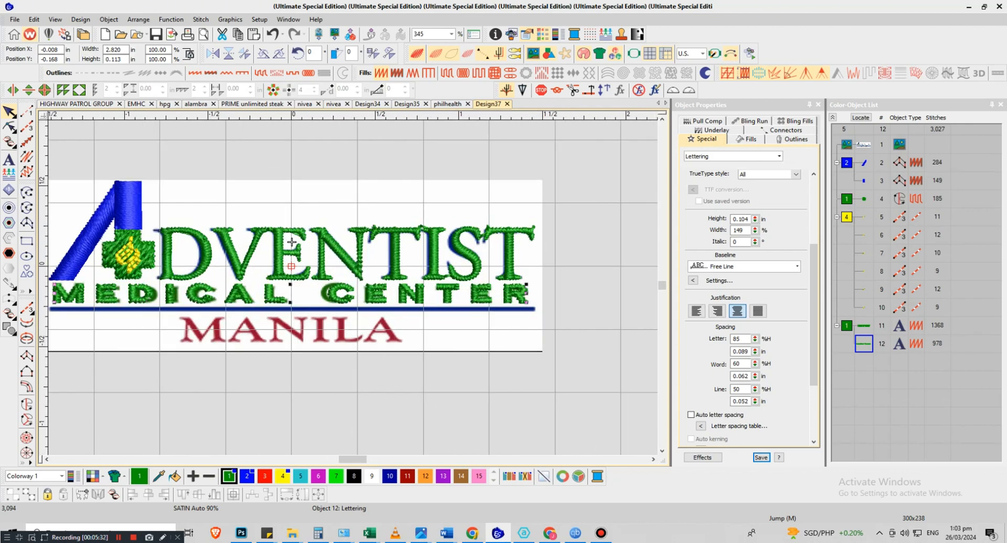
scroll(292, 242, "down", 1)
scroll(292, 242, "up", 2)
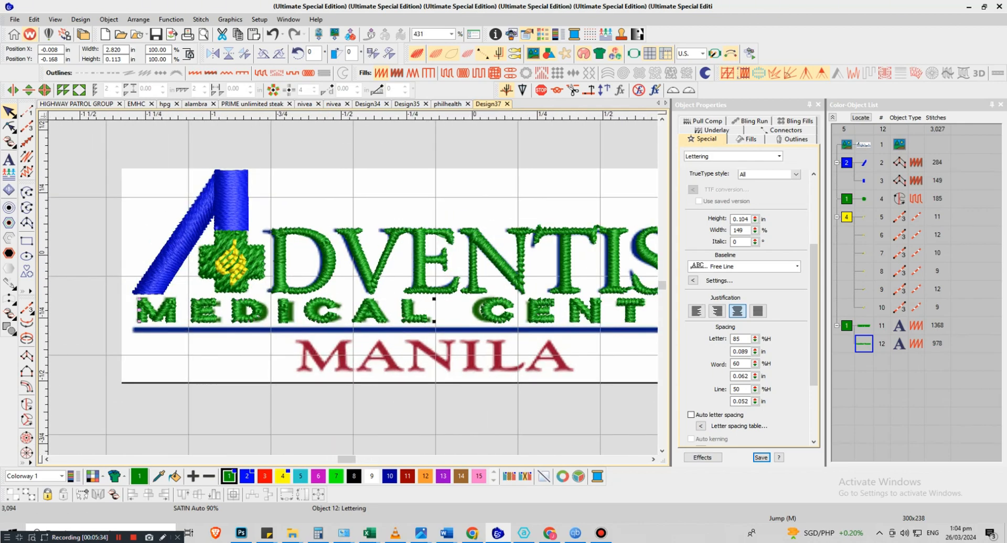
Draw a filled rectangle about 2.91 in wide and 0.04 in high over the artwork's blue line below MEDICAL CENTER
scroll(479, 215, "up", 2)
scroll(483, 214, "down", 1)
scroll(483, 214, "up", 2)
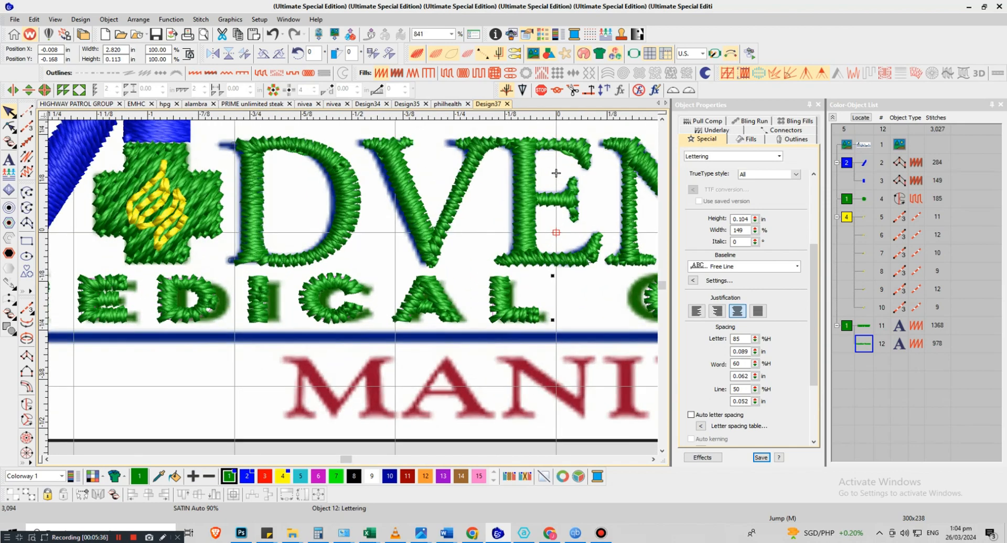
scroll(556, 174, "down", 5)
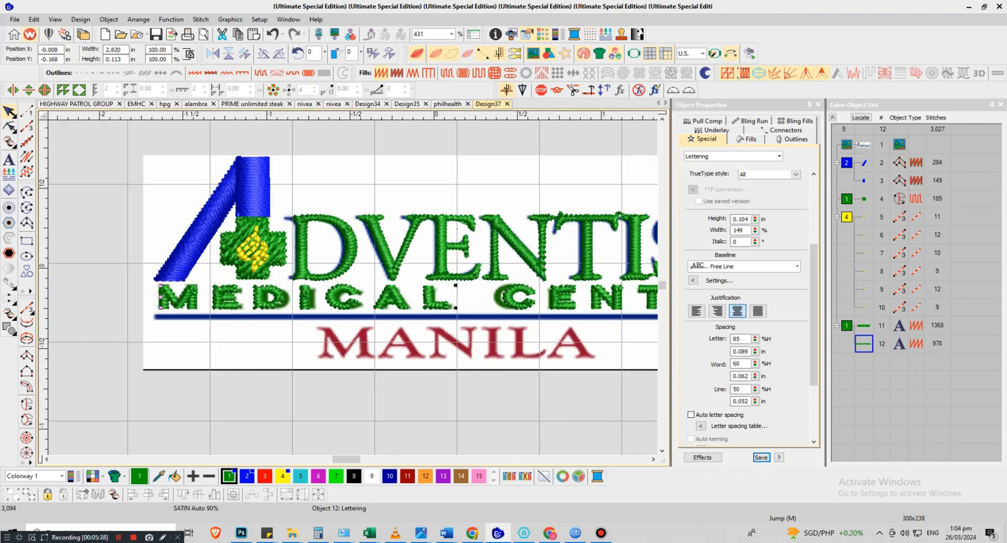
scroll(337, 234, "up", 2)
scroll(337, 234, "down", 2)
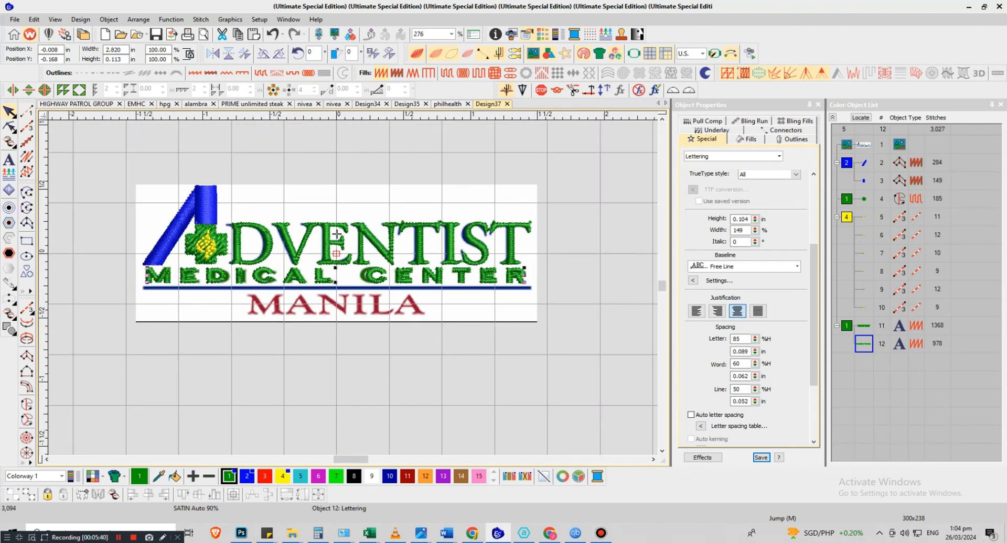
left_click(27, 241)
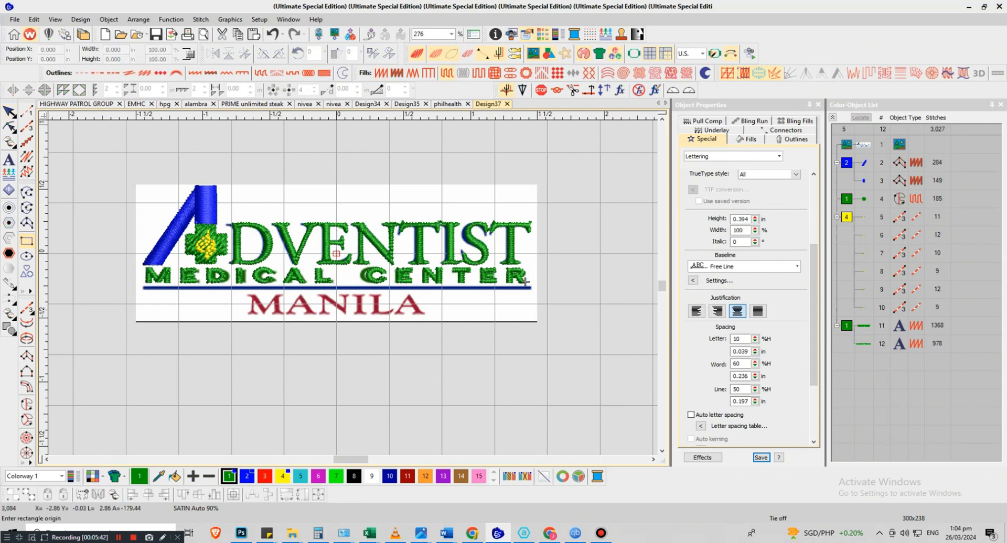
left_click(141, 286)
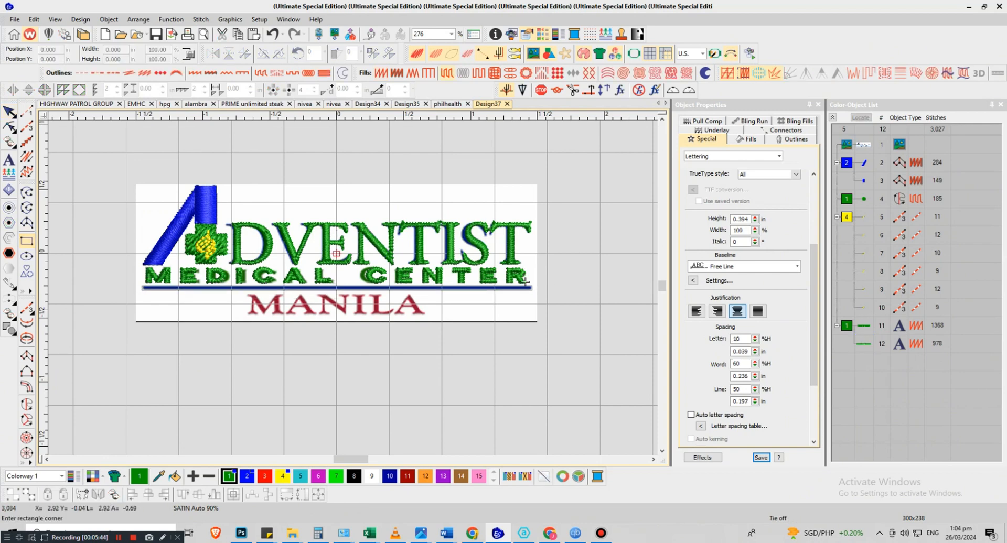
left_click(530, 290)
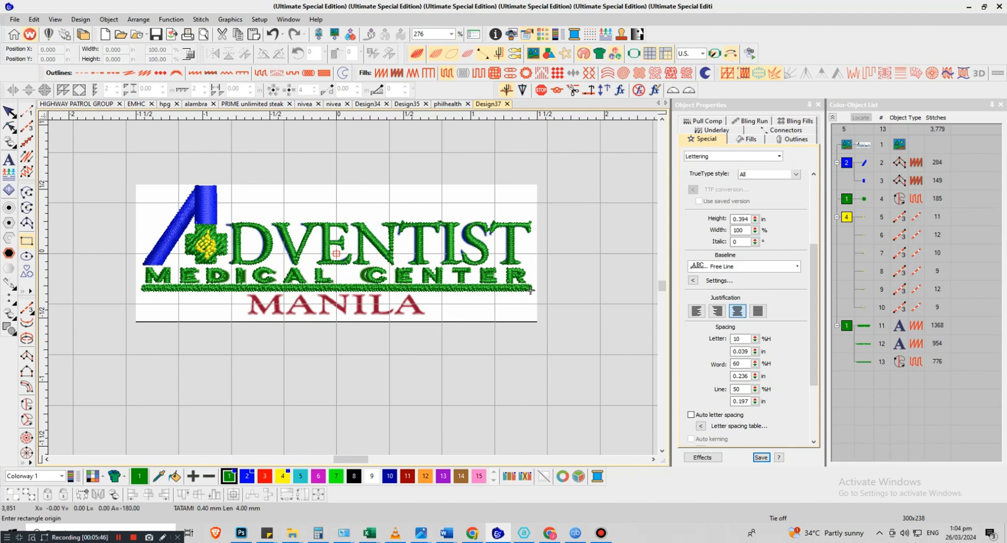
key("Escape")
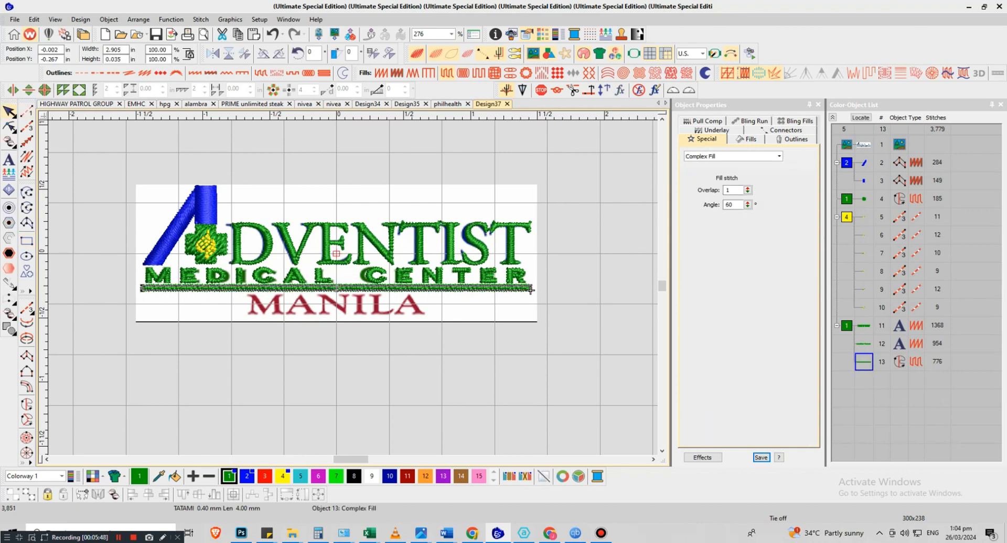
Change the thin bar's fill to satin and nudge it about 0.006 in downward
key("shift+i")
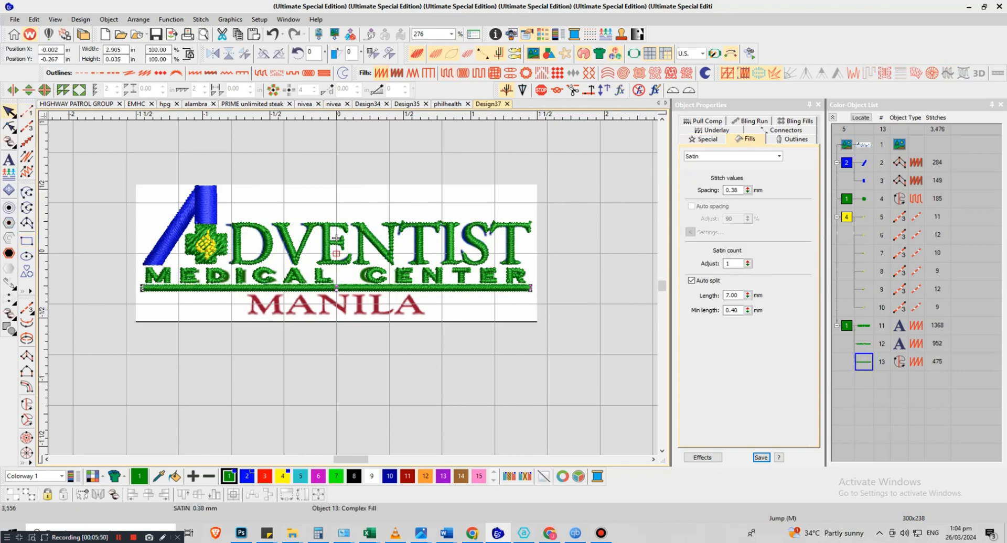
scroll(336, 237, "up", 1)
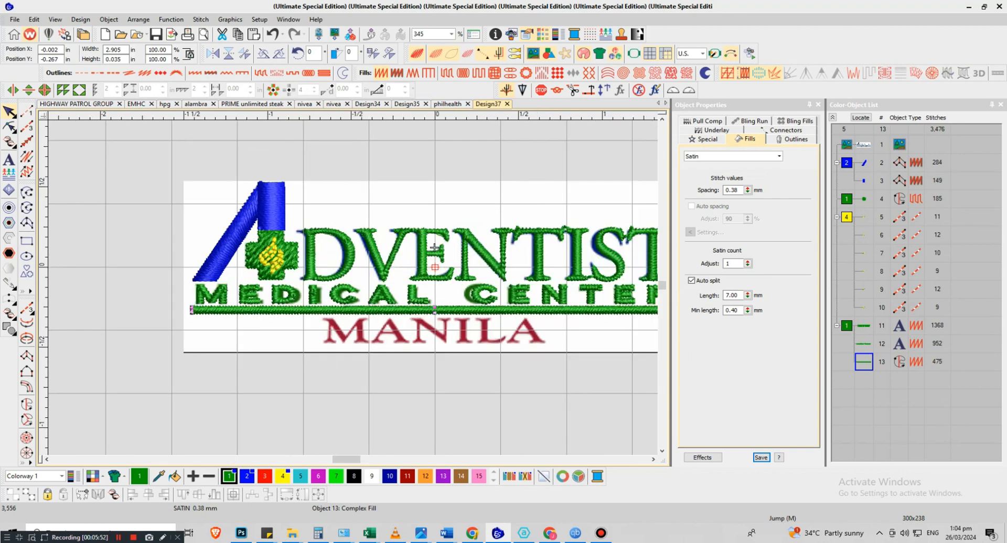
key("Down")
key("Down")
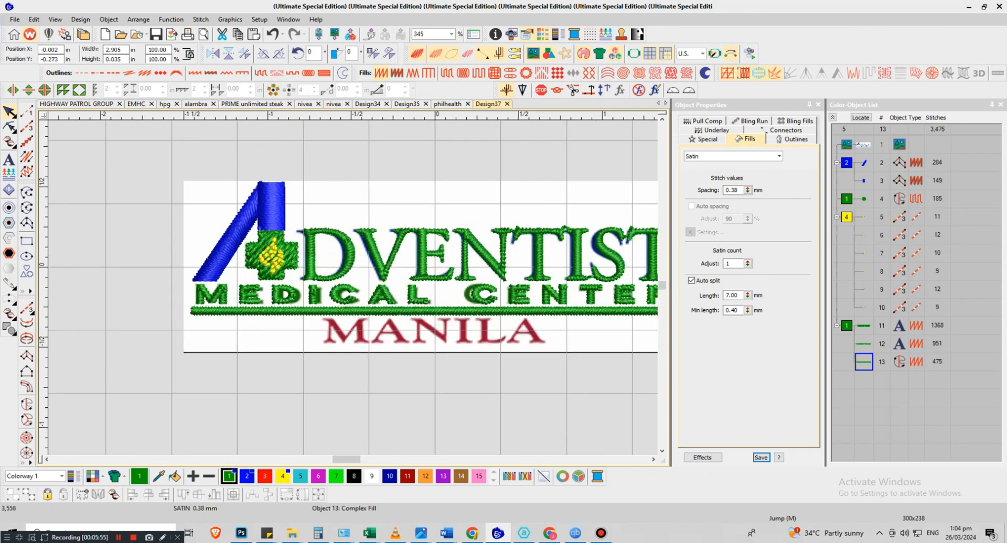
Duplicate the DVENTIST lettering over the artwork's bottom word and change the copy's text to MANILA
mouse_move(435, 267)
left_mouse_down()
mouse_move(435, 370)
mouse_move(447, 362)
left_mouse_up()
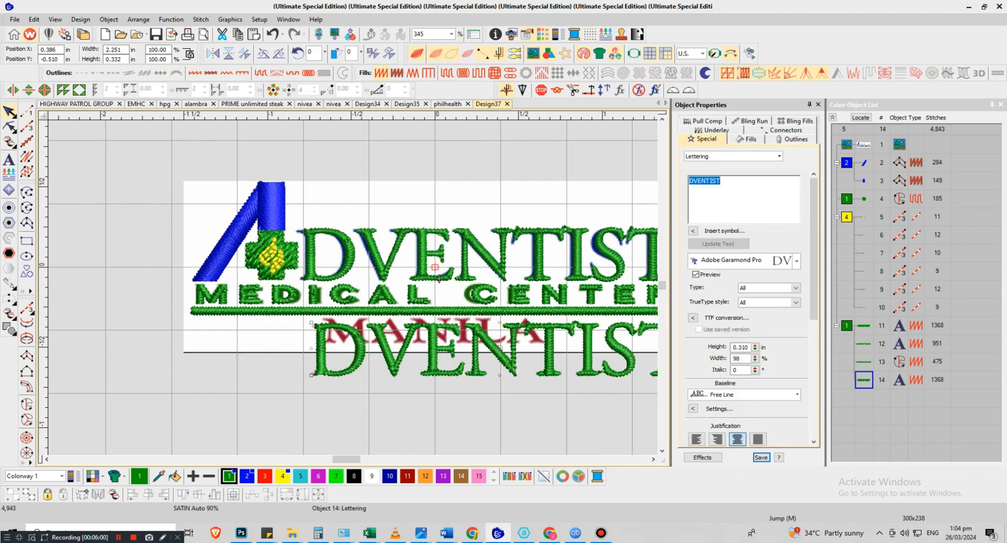
type("MANILA")
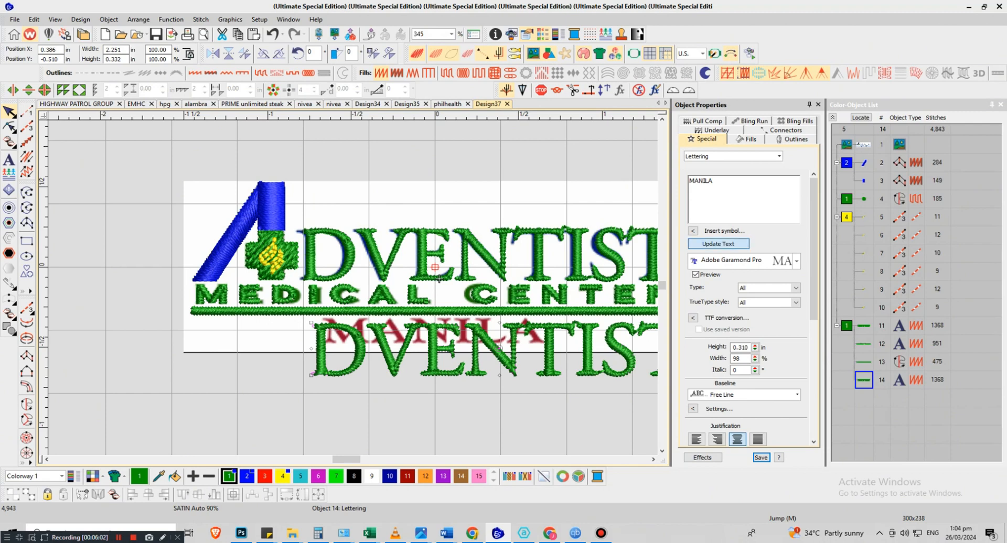
left_click(718, 244)
Move and resize the MANILA lettering to fit the artwork's word, about 1.34 in wide and 0.15 in high
left_click_drag(500, 350, 467, 345)
left_click_drag(614, 371, 545, 332)
scroll(433, 263, "up", 1)
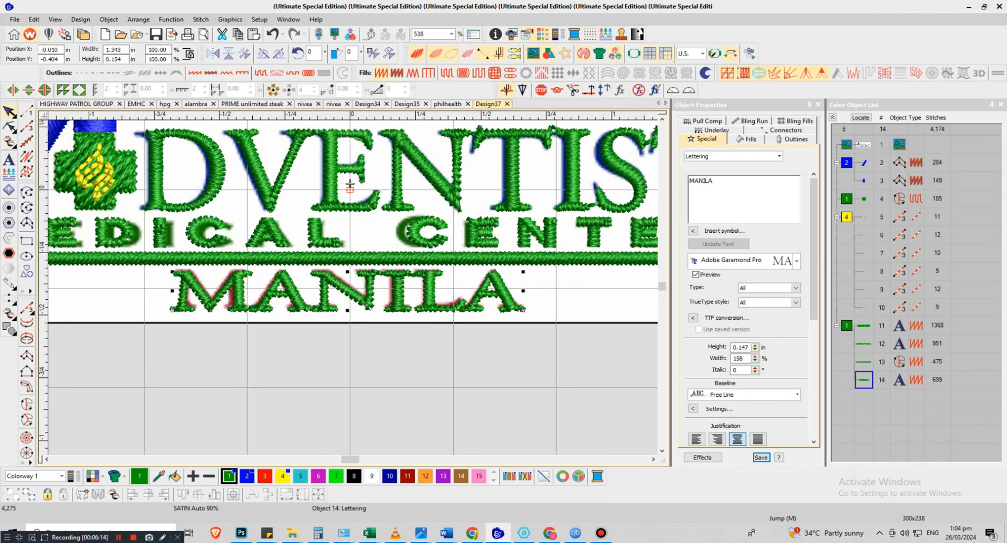
Recolour the MANILA lettering with red colour 3 and the DVENTIST lettering with blue colour 2
scroll(350, 183, "down", 1)
left_click(265, 476)
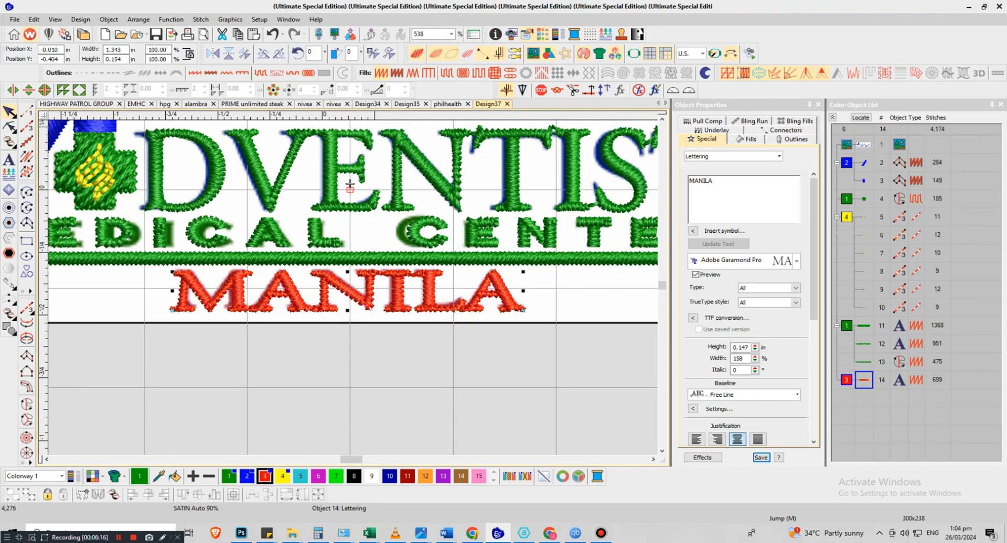
scroll(337, 269, "down", 1)
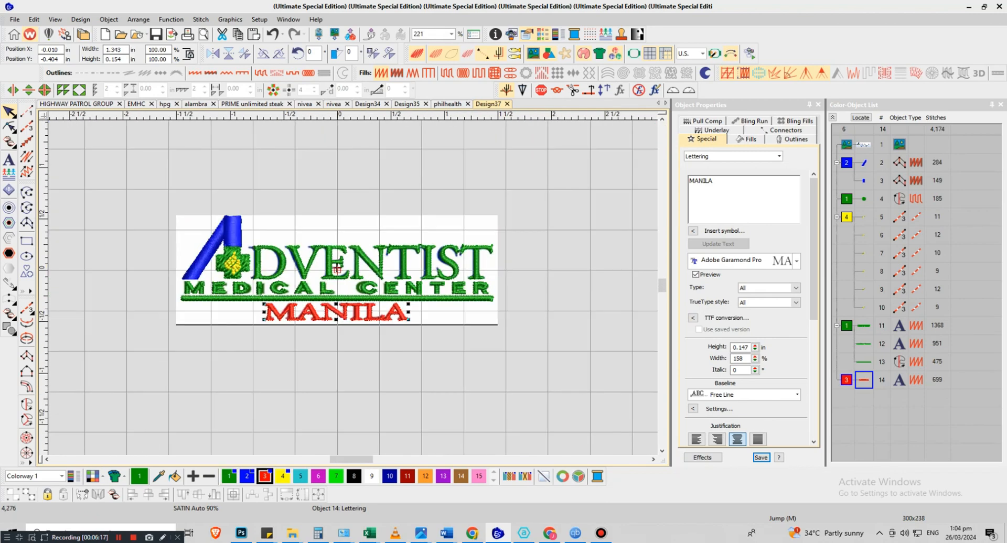
left_click(337, 269)
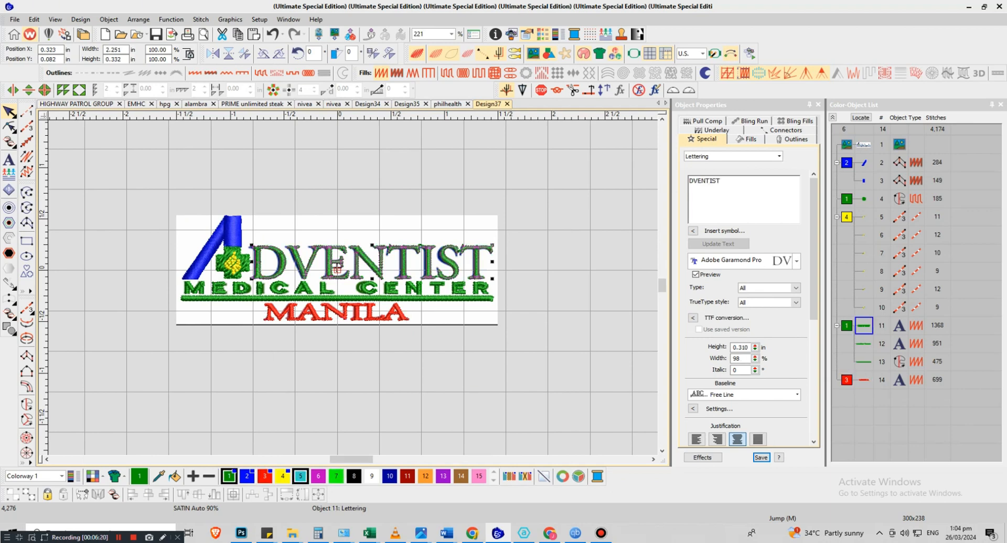
left_click(246, 476)
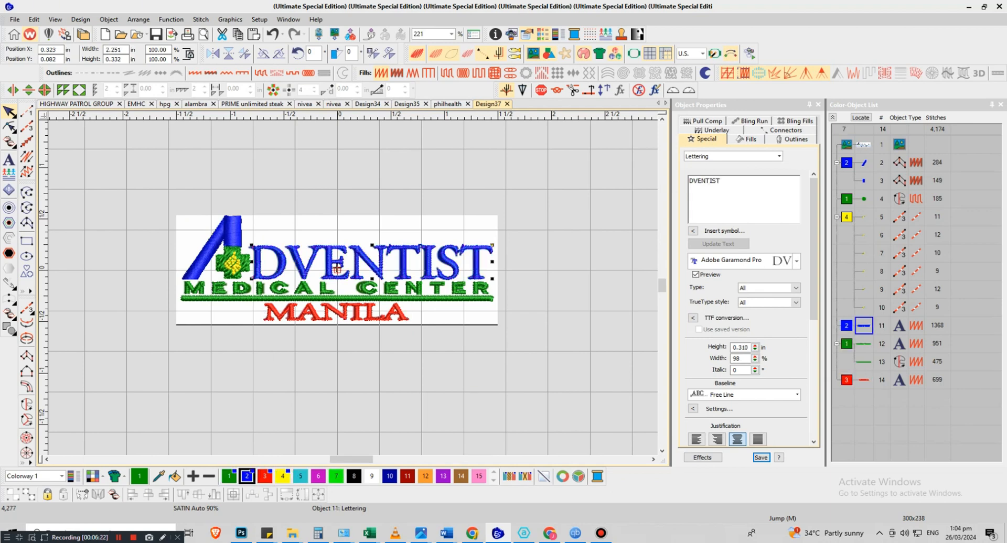
key("Escape")
Move the background artwork to the right, clear of the embroidery design
left_click(393, 231)
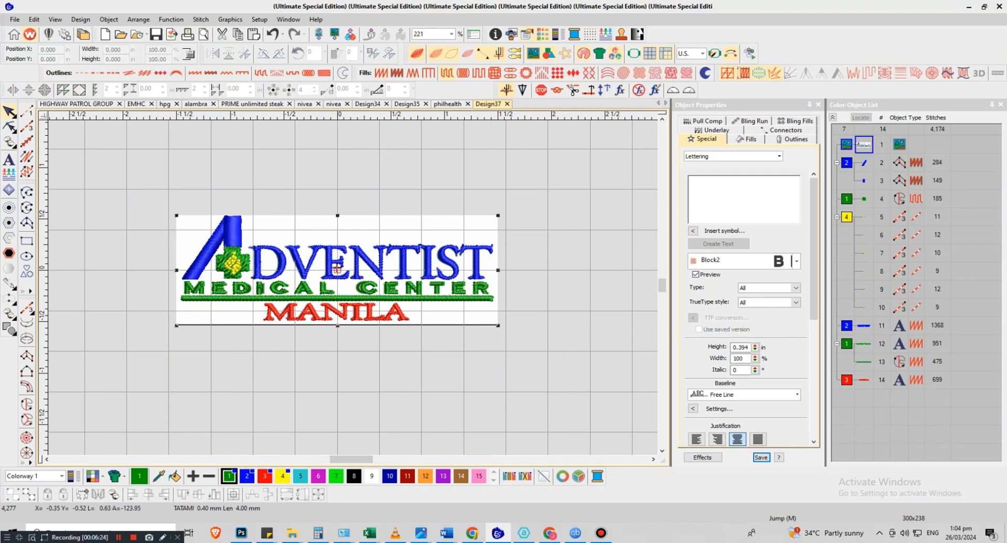
left_click_drag(393, 230, 701, 283)
scroll(627, 293, "down", 2)
Select all the embroidery objects and scale them proportionally to a width of 3.5 in
left_click_drag(214, 220, 482, 337)
double_click(115, 49)
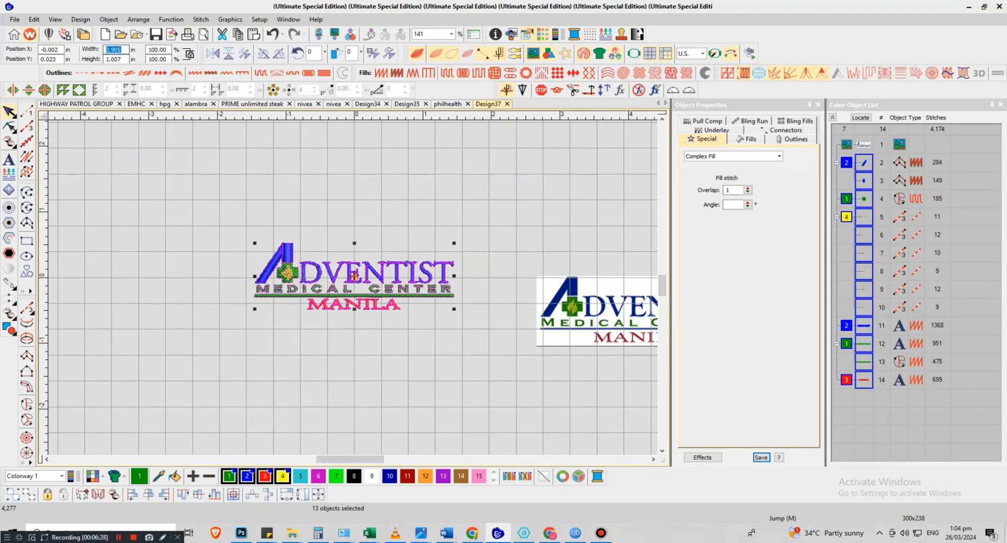
type("3.5")
key("Return")
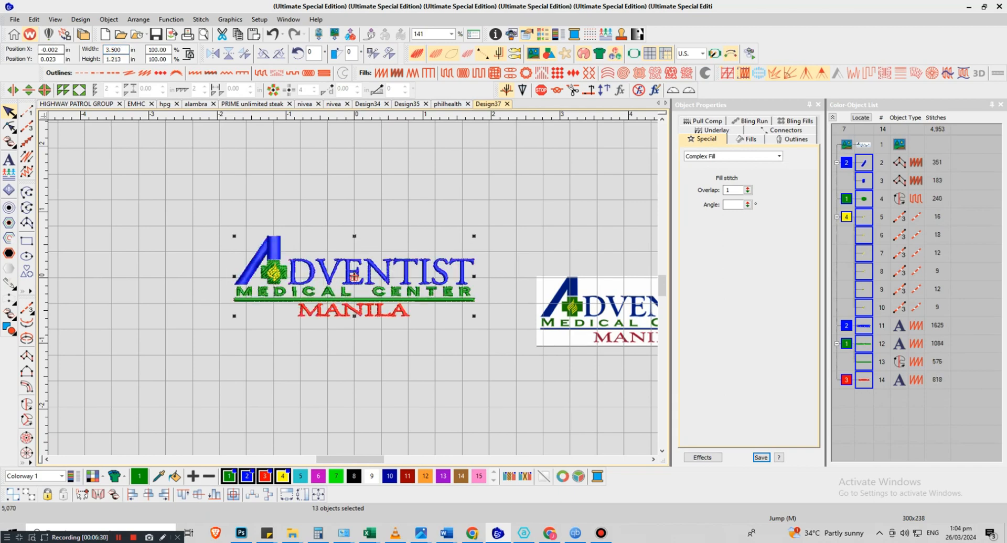
Set the first underlay of the green cross to Tatami
scroll(250, 253, "up", 4)
scroll(425, 315, "up", 2)
scroll(425, 315, "down", 4)
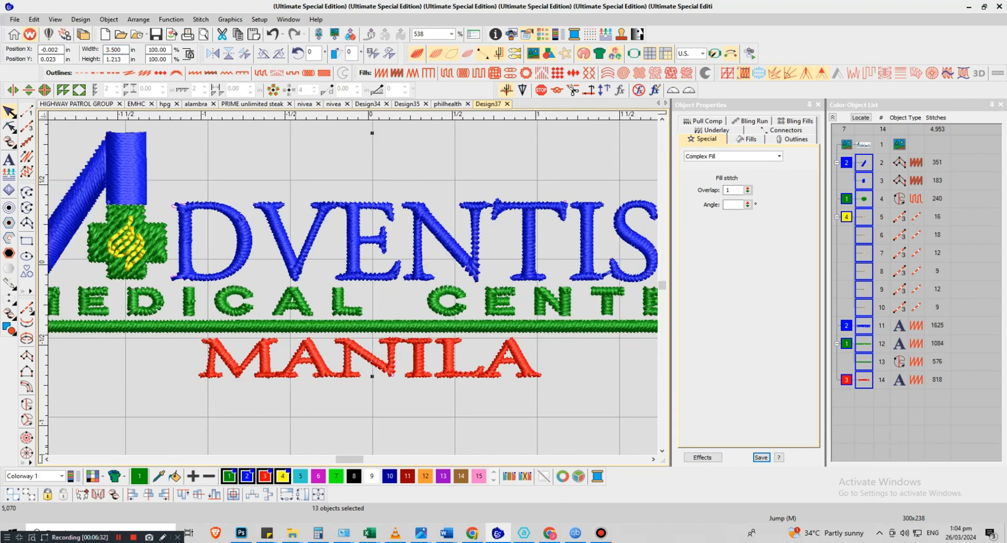
scroll(183, 263, "down", 2)
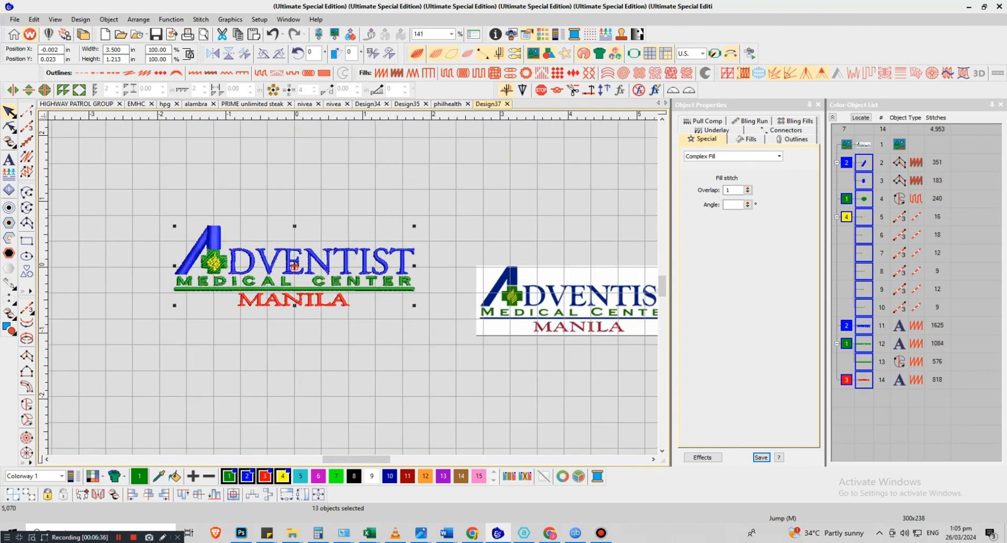
scroll(295, 266, "up", 5)
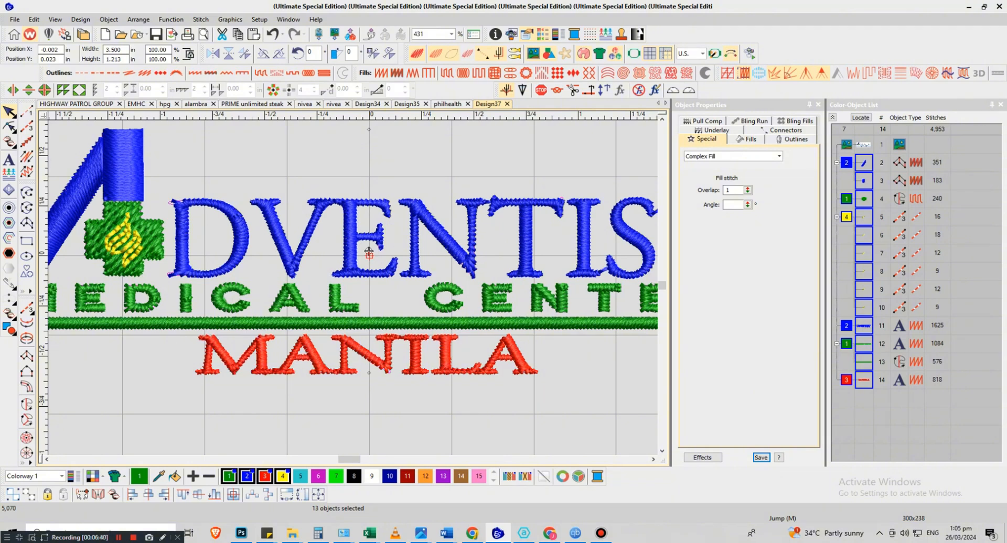
scroll(463, 407, "down", 3)
left_click(283, 324)
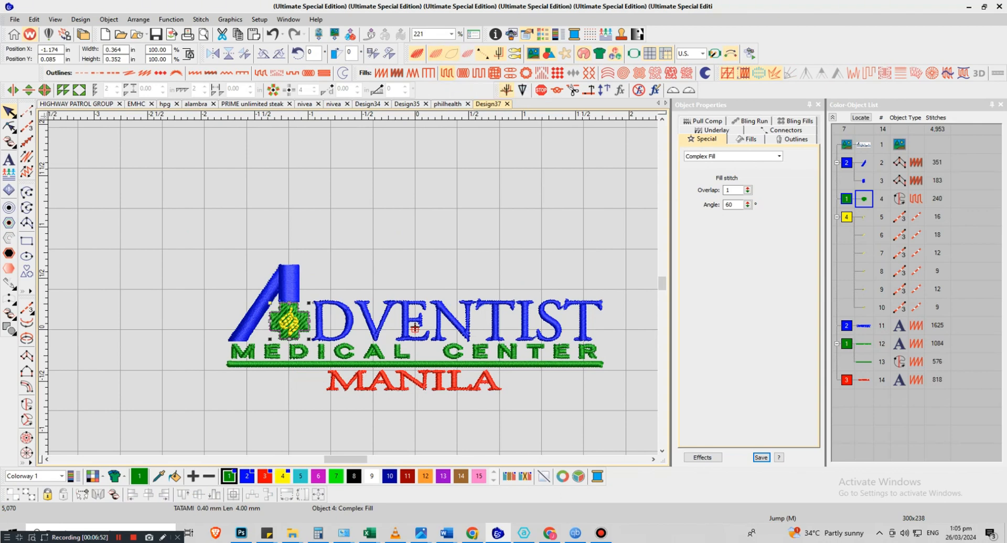
left_click(713, 130)
left_click(734, 180)
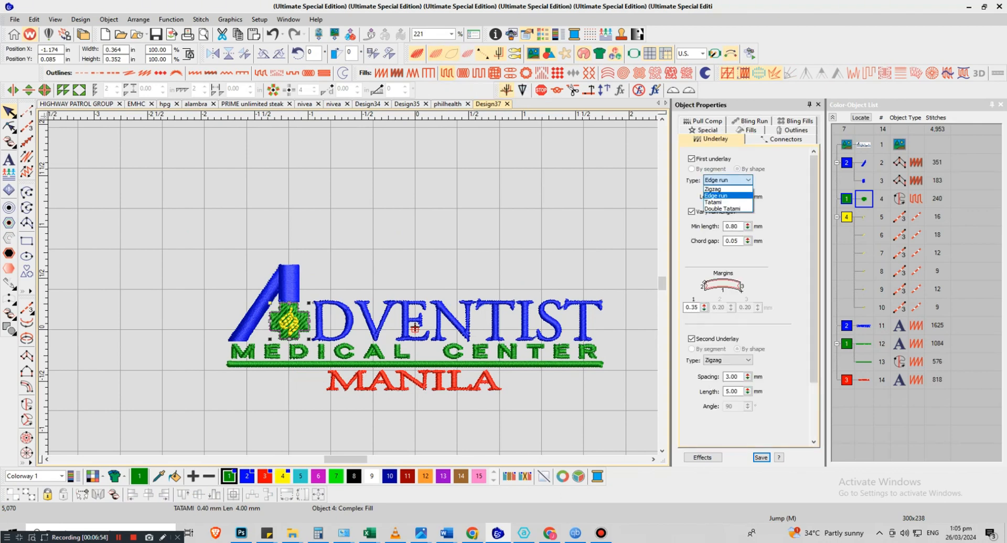
left_click(714, 202)
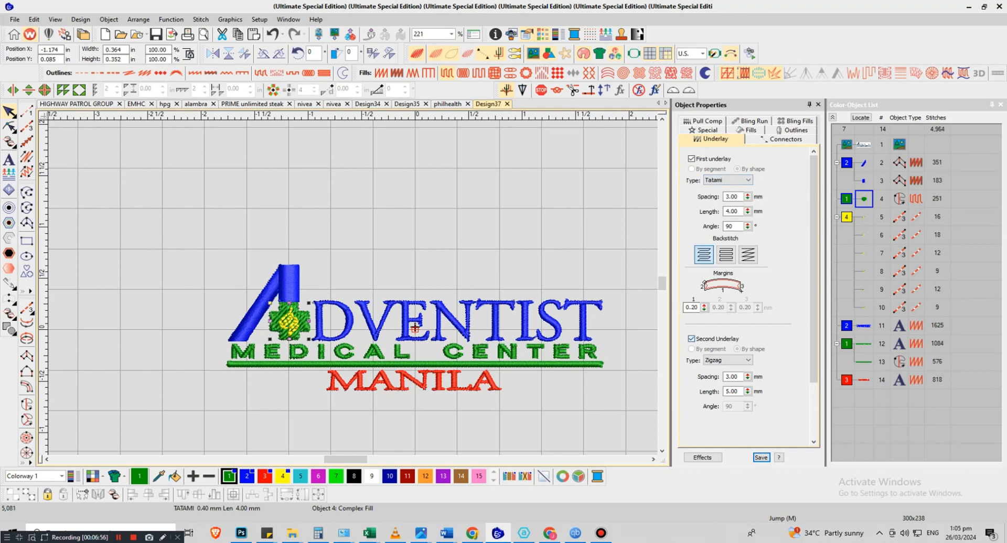
Turn off the first and second underlay of the green bar below MEDICAL CENTER
left_click(451, 365)
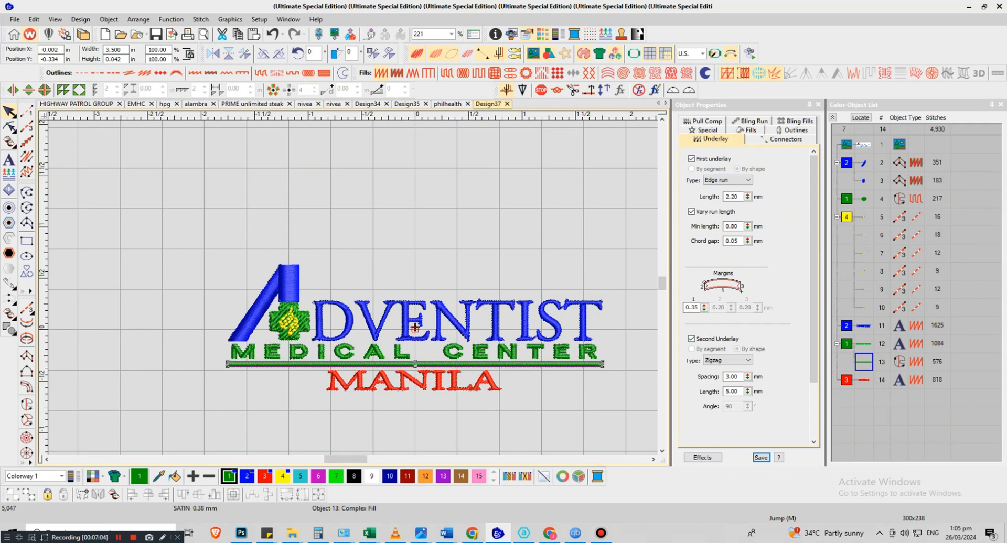
left_click(691, 339)
left_click(691, 159)
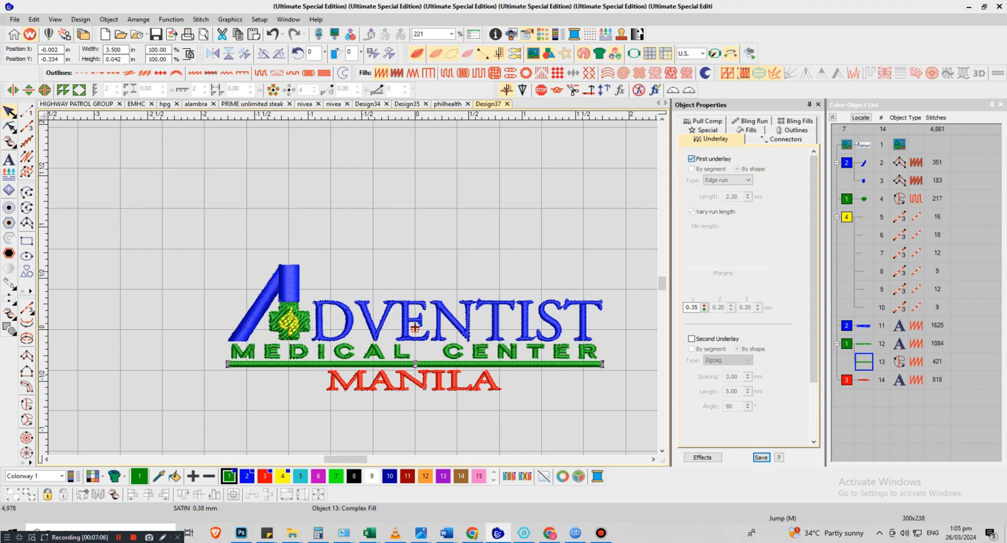
scroll(415, 328, "up", 1)
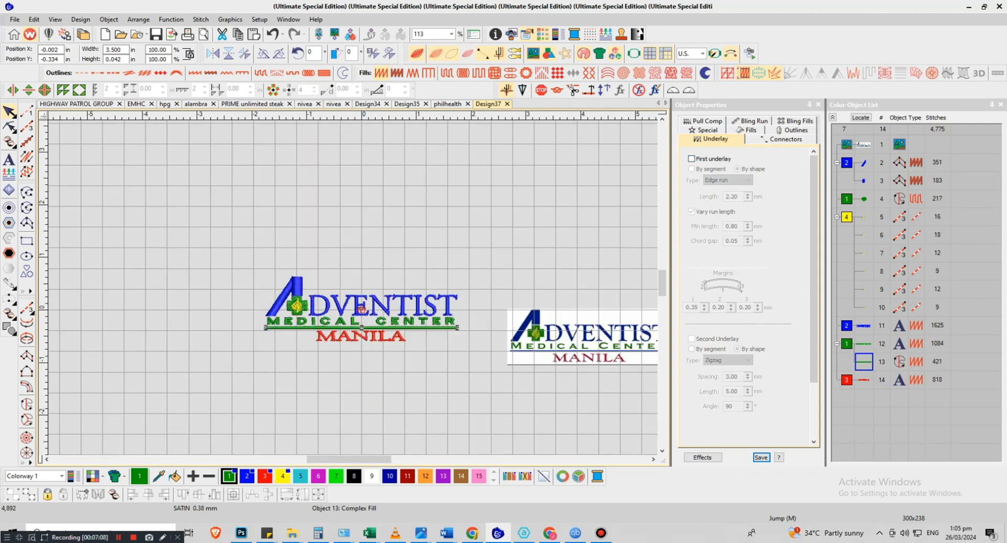
key("Escape")
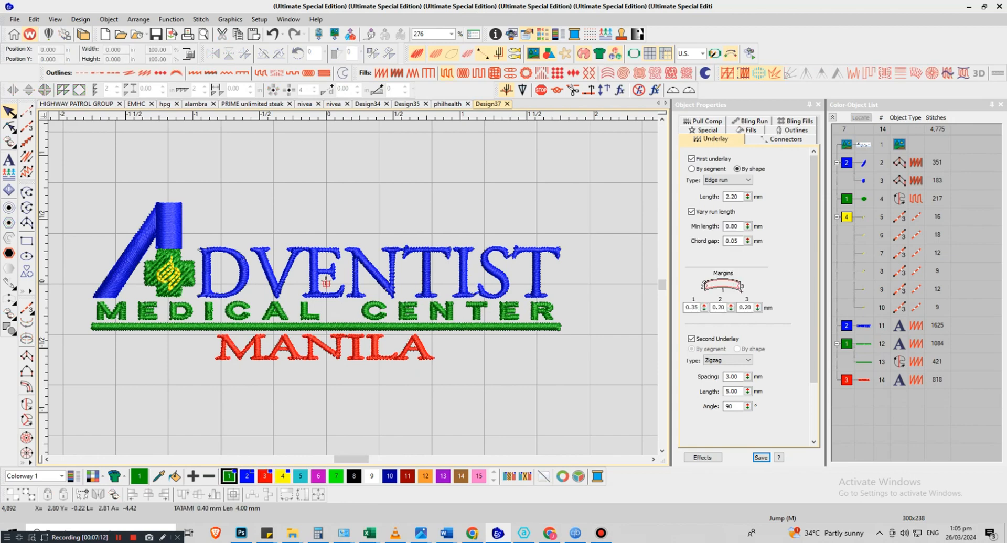
Examine the stitching of the cross, the bar and the three lettering lines up close and as a whole
scroll(326, 282, "up", 2)
scroll(376, 191, "down", 1)
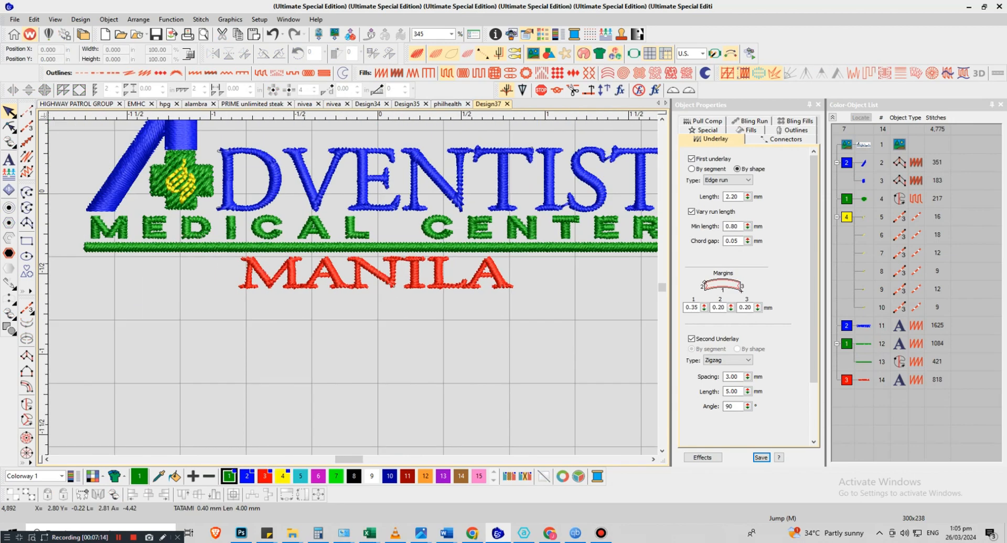
left_click(411, 273)
scroll(257, 303, "down", 2)
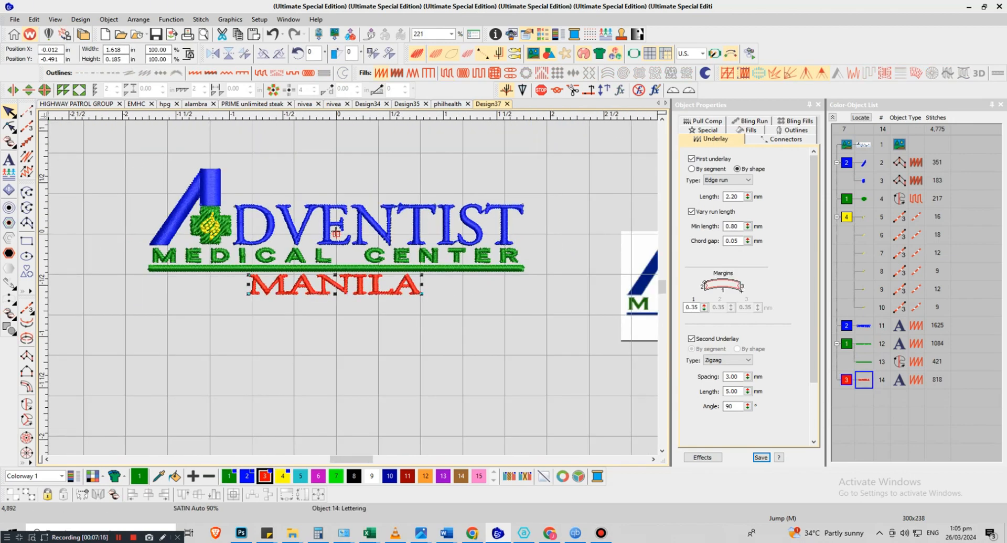
key("Escape")
scroll(336, 233, "up", 4)
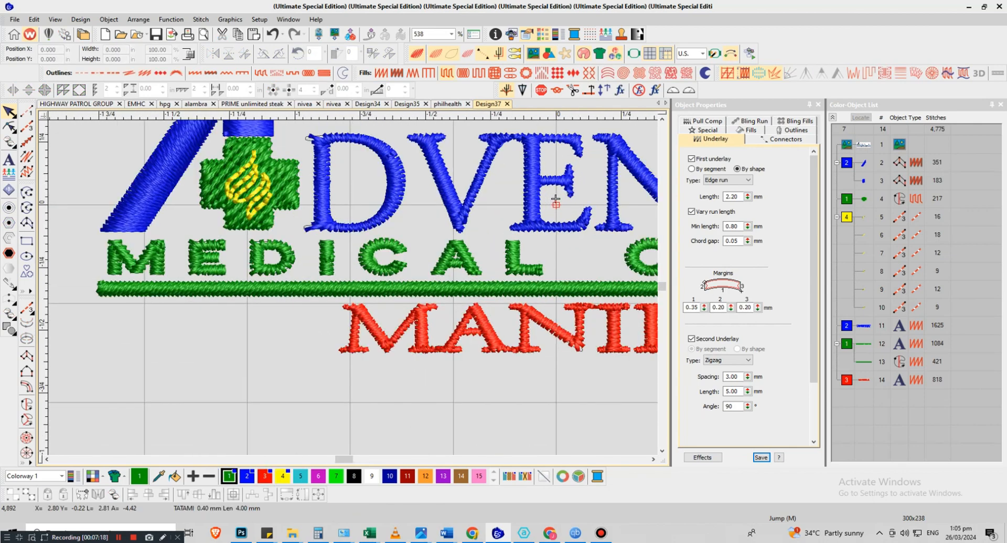
scroll(555, 200, "down", 4)
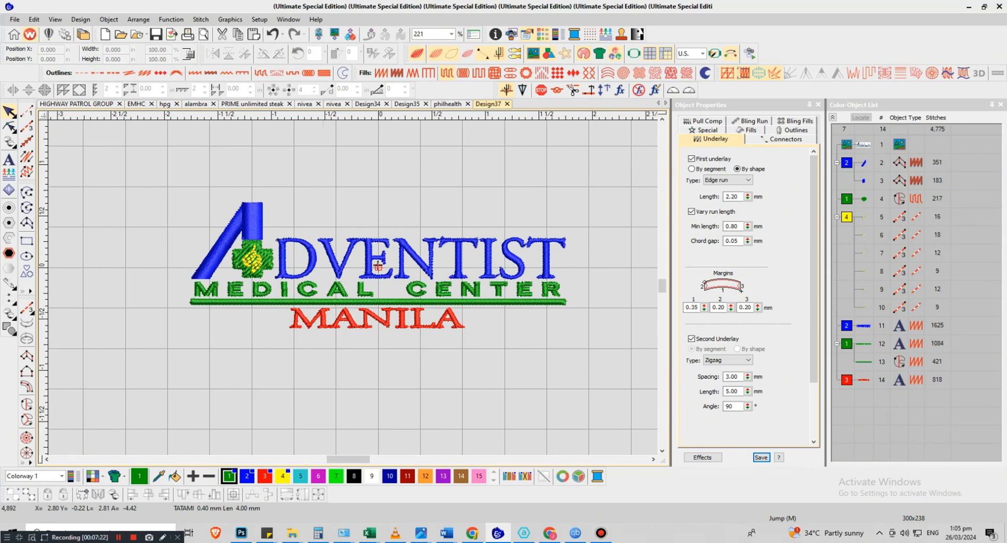
scroll(377, 266, "up", 4)
scroll(257, 283, "down", 5)
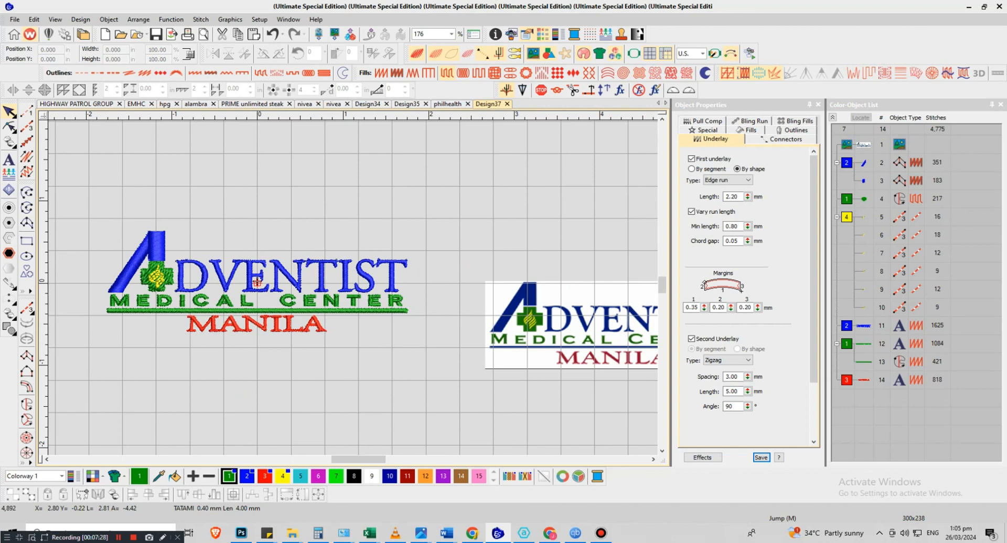
scroll(257, 284, "down", 1)
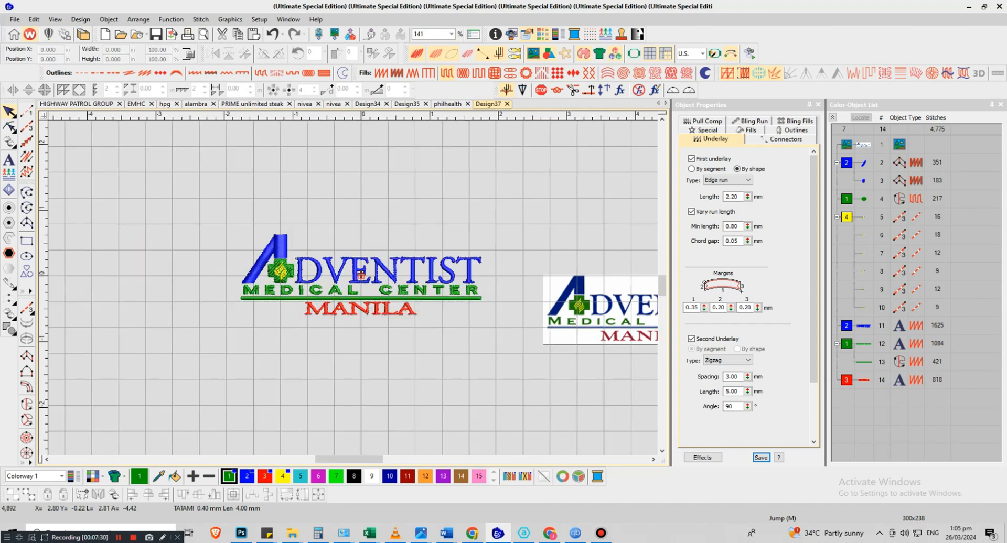
scroll(319, 268, "up", 5)
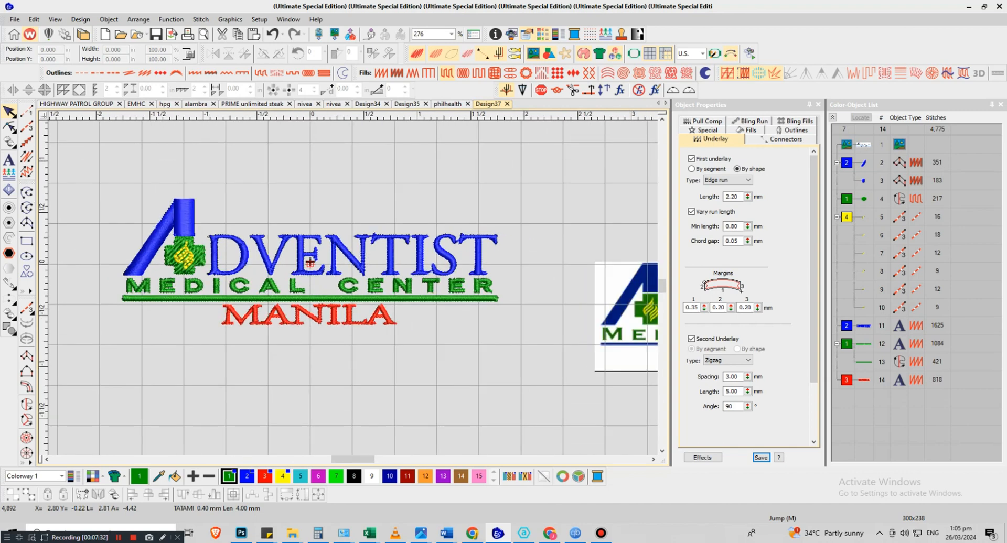
scroll(262, 214, "down", 3)
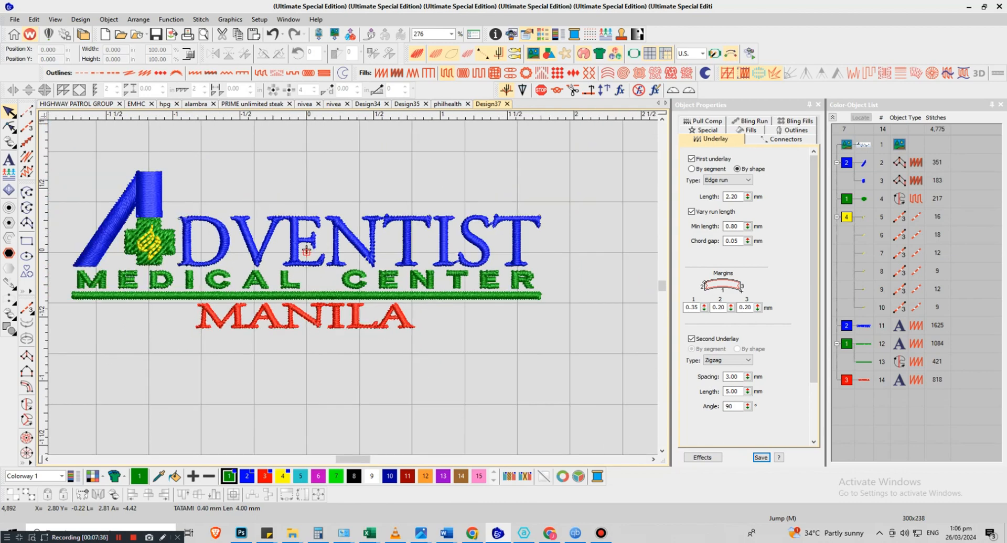
scroll(94, 166, "down", 1)
scroll(522, 355, "down", 1)
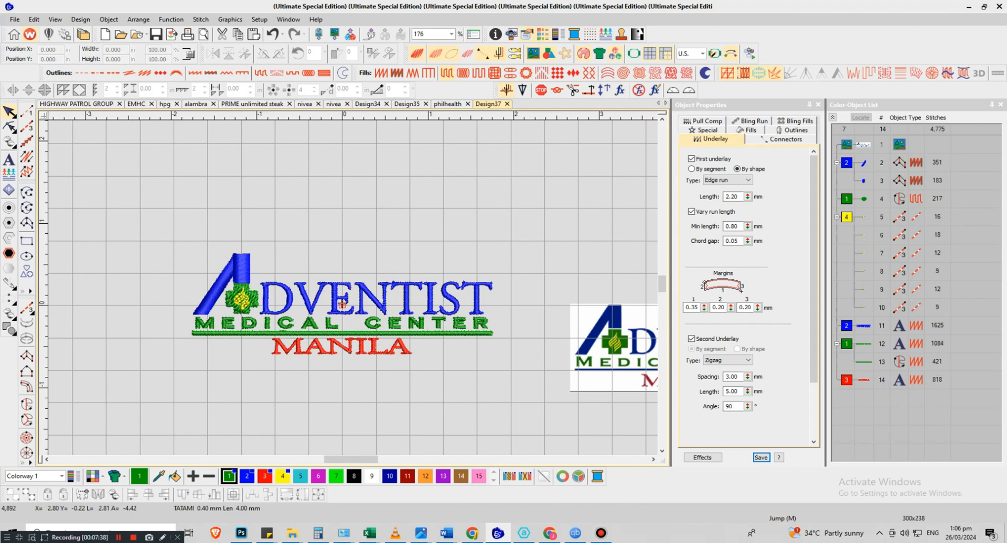
Save the design as ADVENTIST in the Wilcom All-in-One EMB format in the MARCH folder
left_click(15, 20)
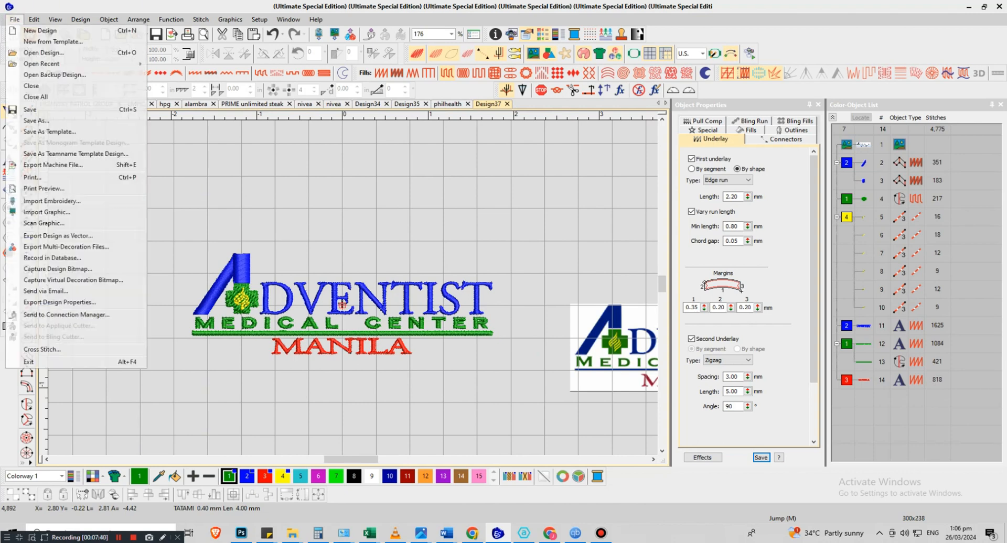
left_click(37, 121)
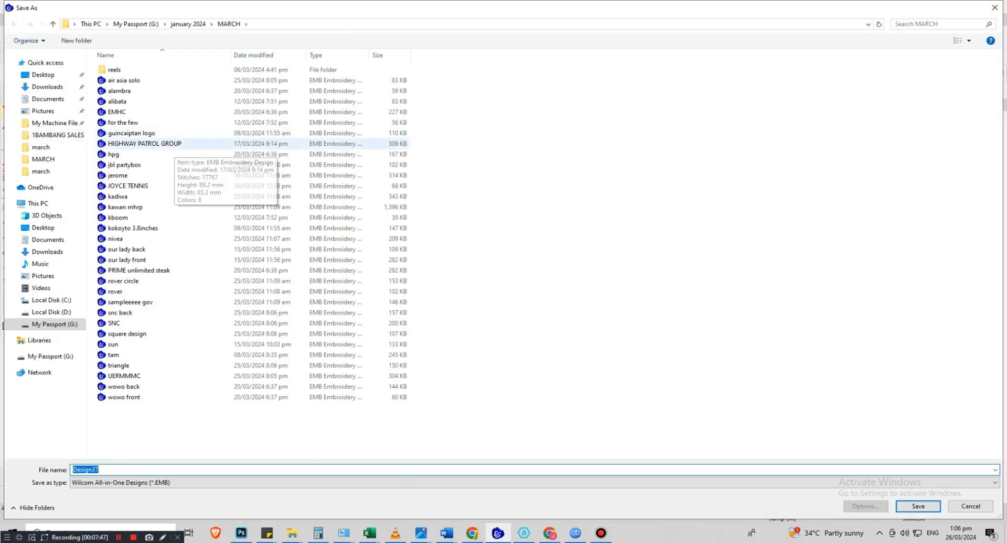
type("ADVENTIST")
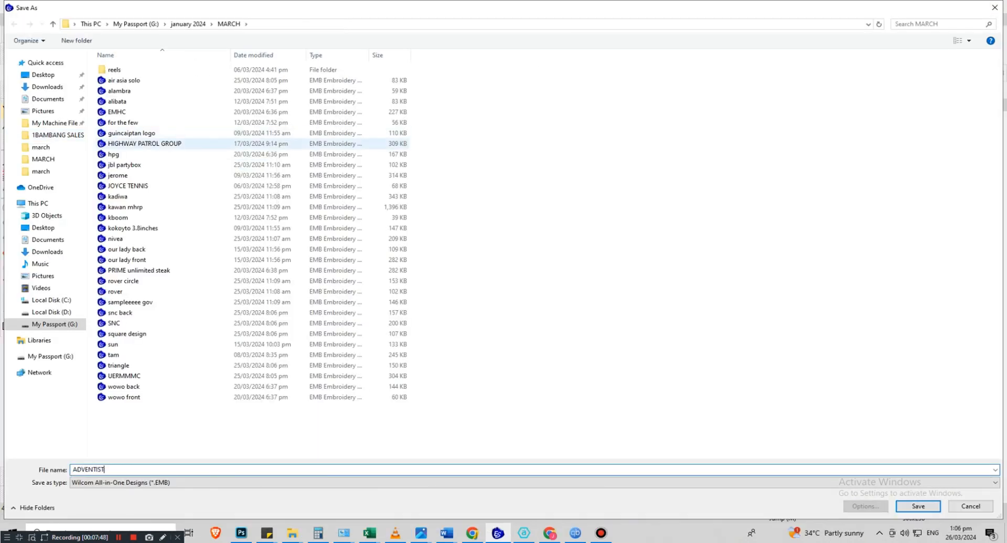
key("Return")
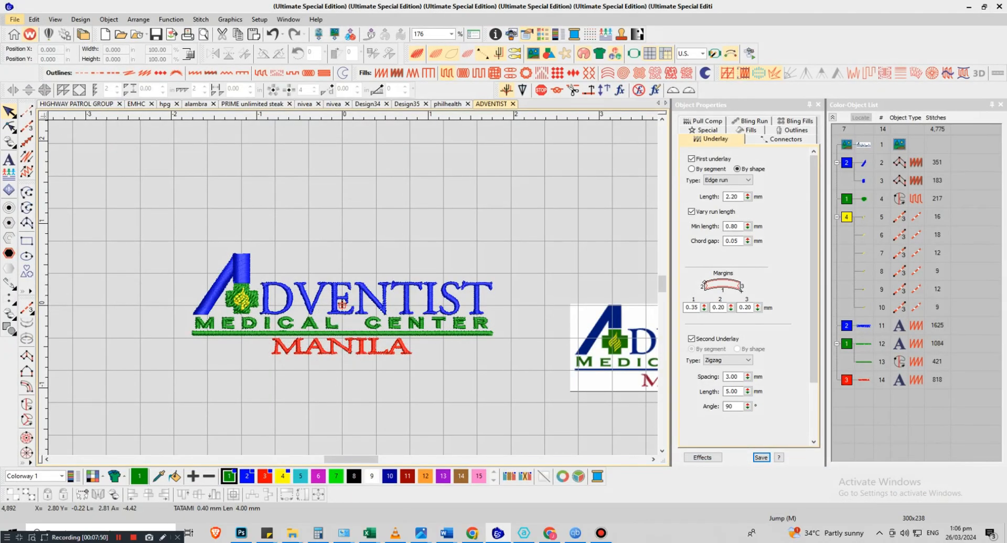
Export the design as a Tajima DST machine file named ADVENTIST in the MARCH folder
left_click(15, 19)
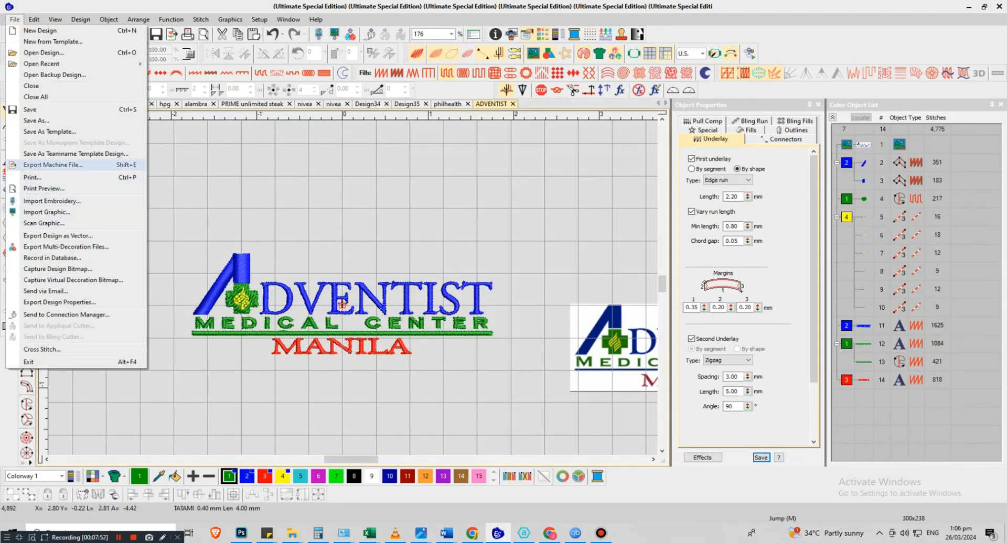
left_click(53, 165)
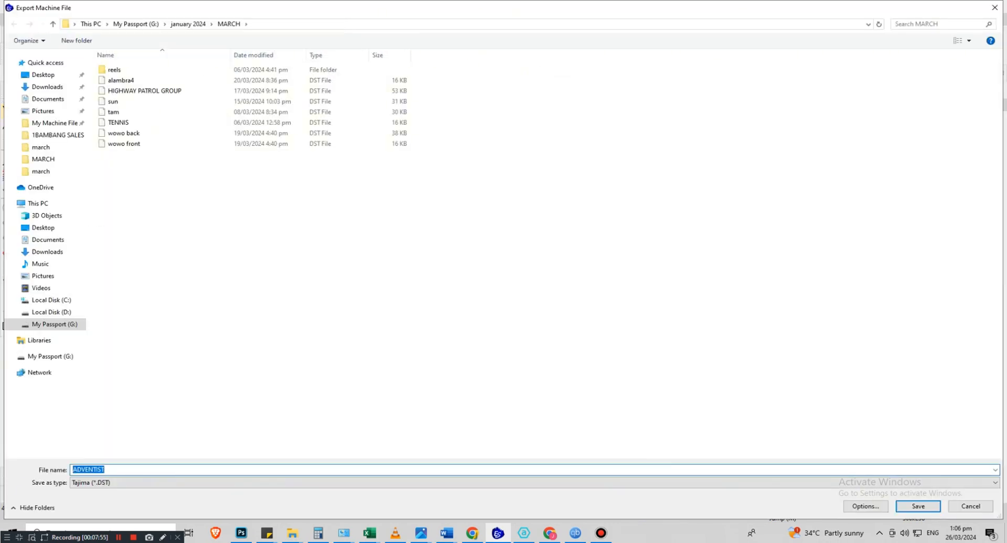
left_click(215, 483)
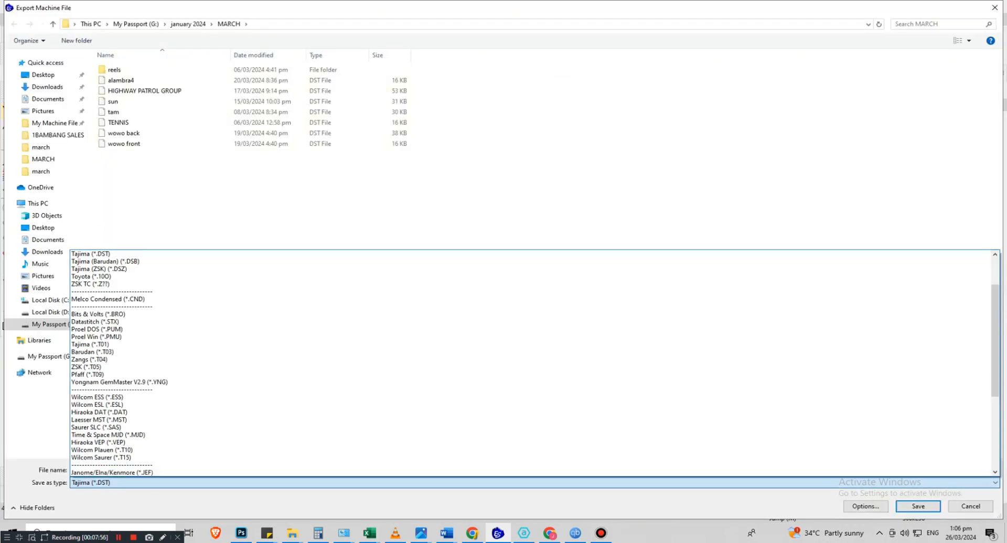
left_click(210, 254)
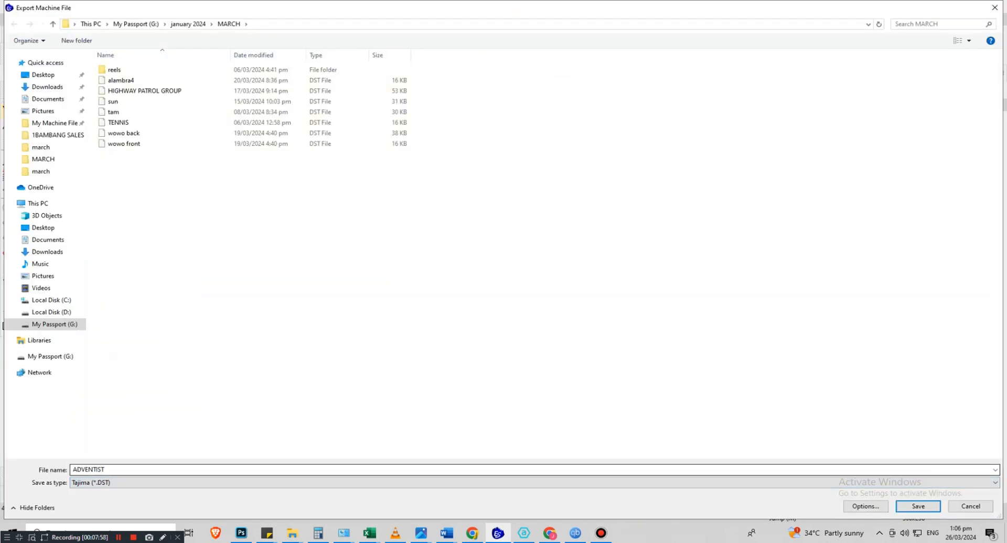
left_click(142, 470)
left_click(917, 506)
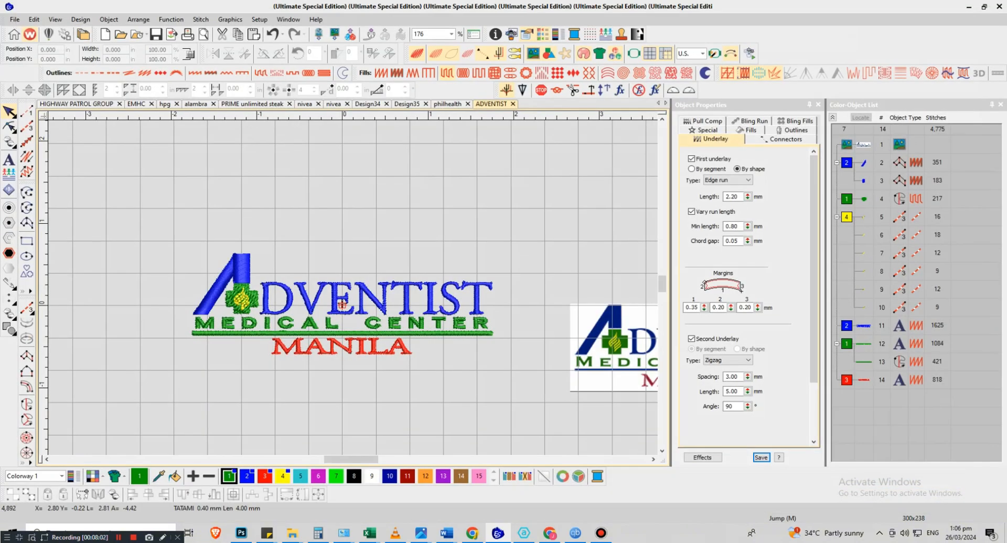
left_click(601, 532)
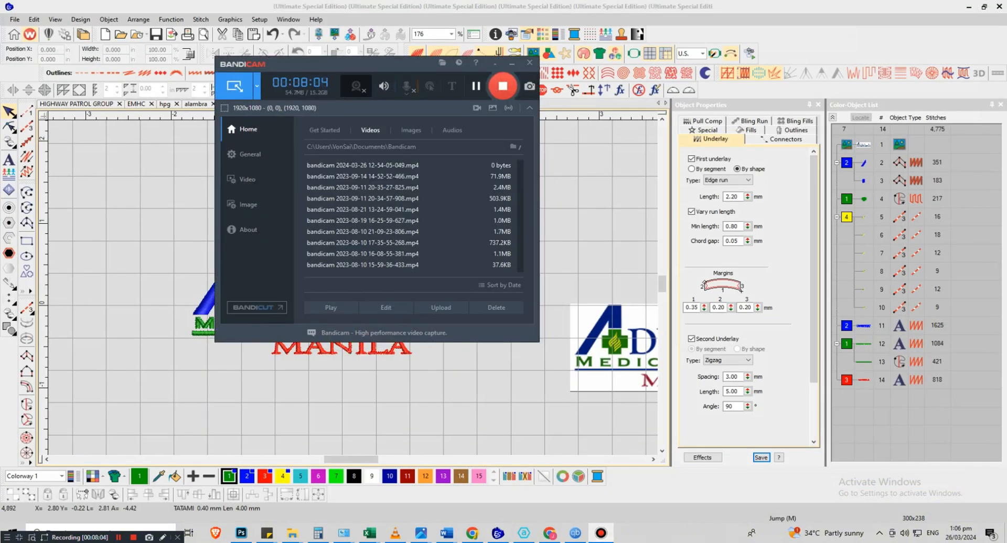
left_click(502, 86)
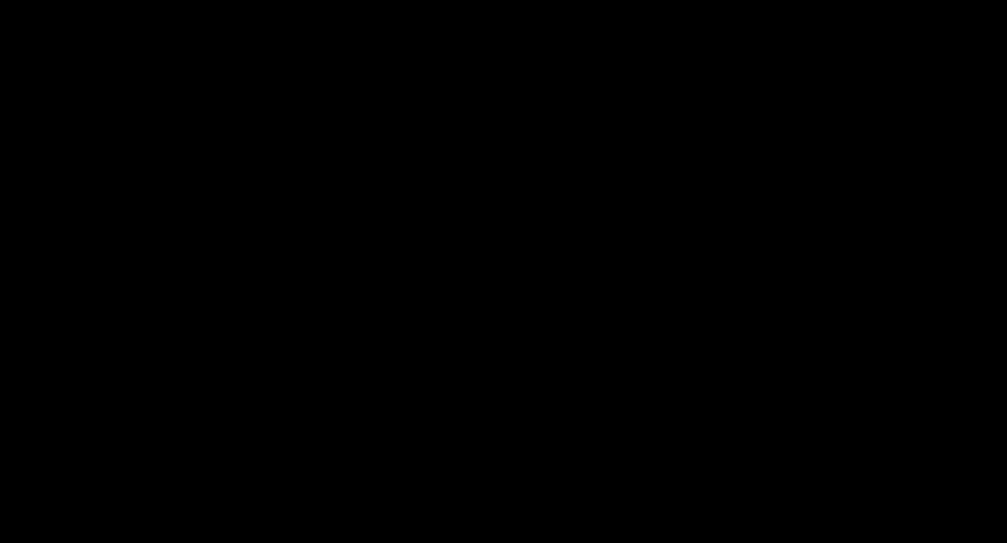